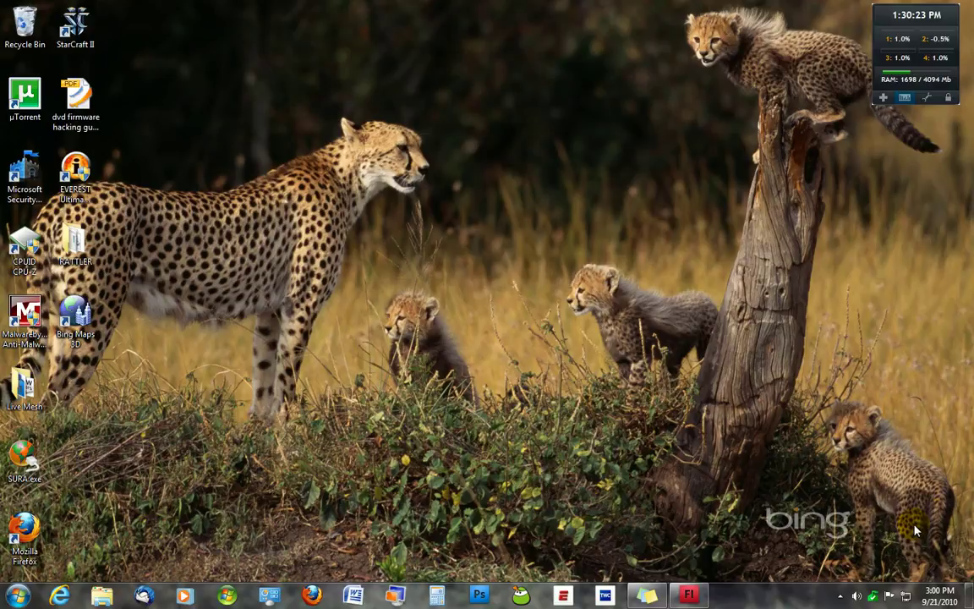
Launch Adobe Flash CS4 Professional from the Start menu's Adobe Master Collection CS4 group
click(17, 595)
click(75, 535)
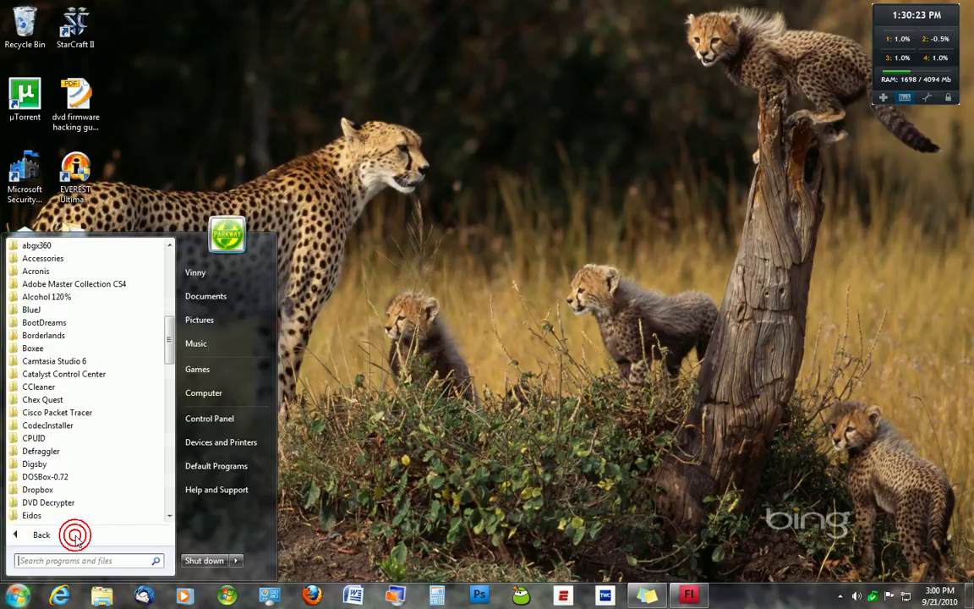
click(72, 283)
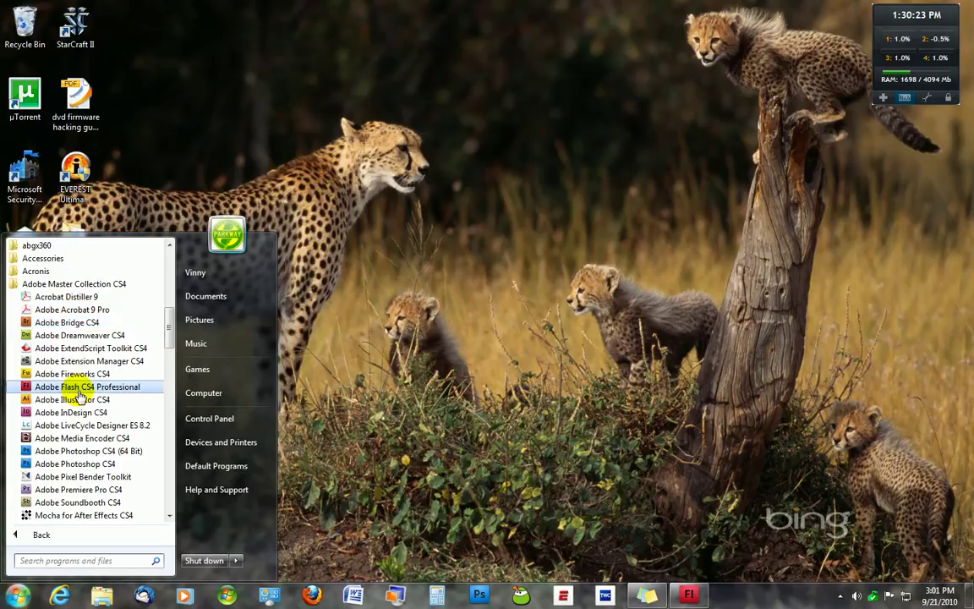
click(78, 387)
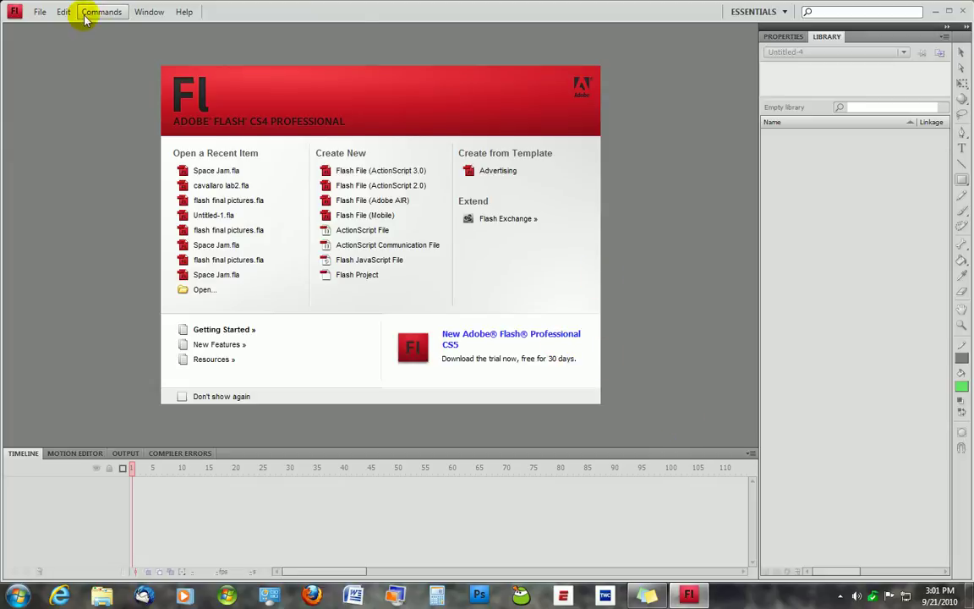
Create a new Flash File (ActionScript 3.0) document, Untitled-5
click(40, 12)
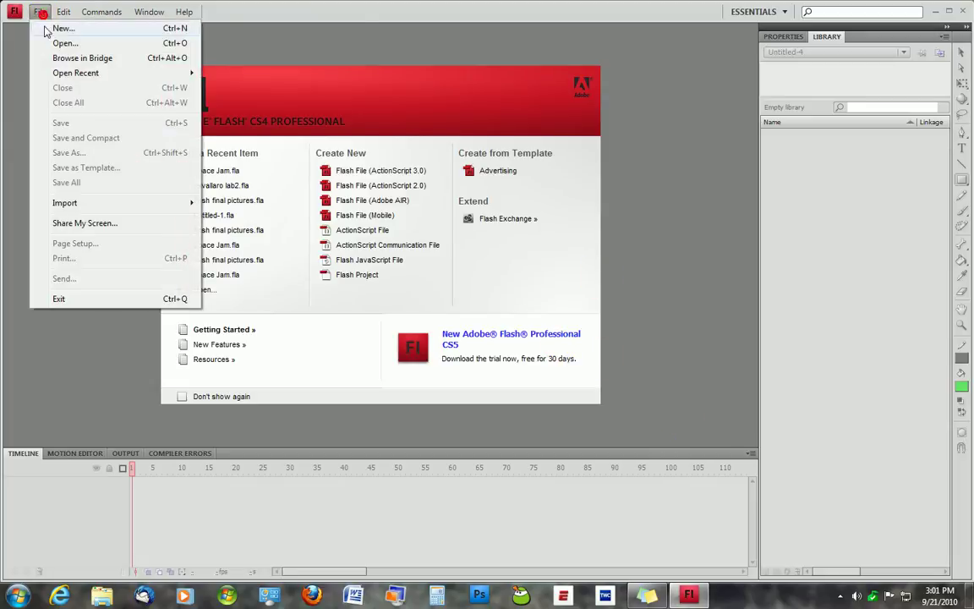
click(48, 27)
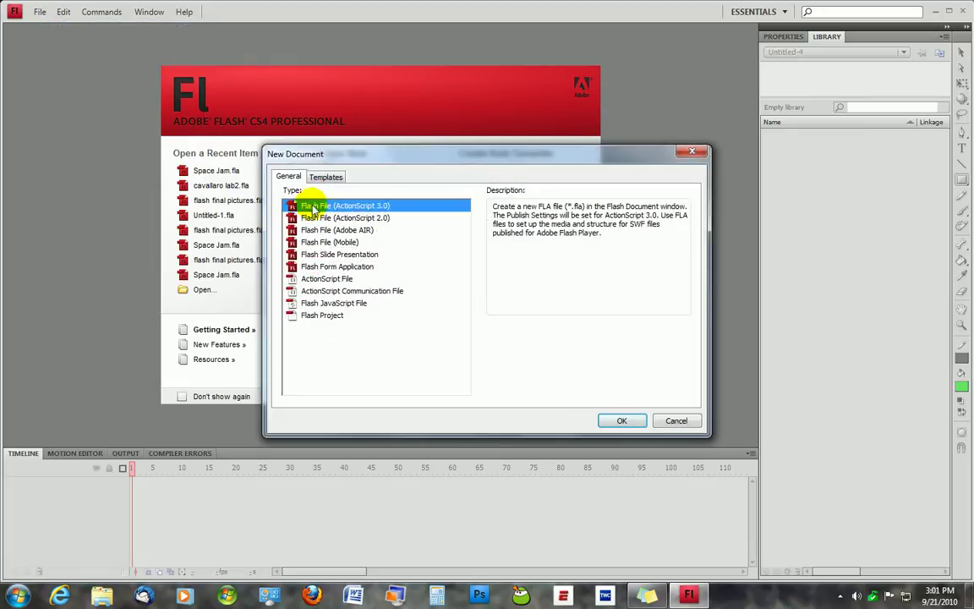
click(622, 420)
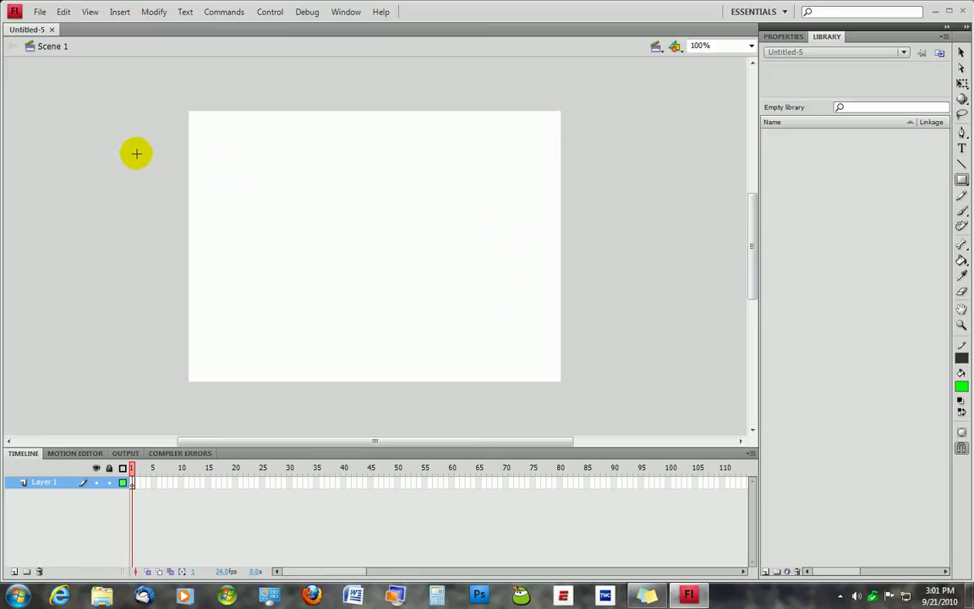
Create a new Movie Clip symbol named 'Ball' via Insert > New Symbol
click(126, 14)
click(124, 28)
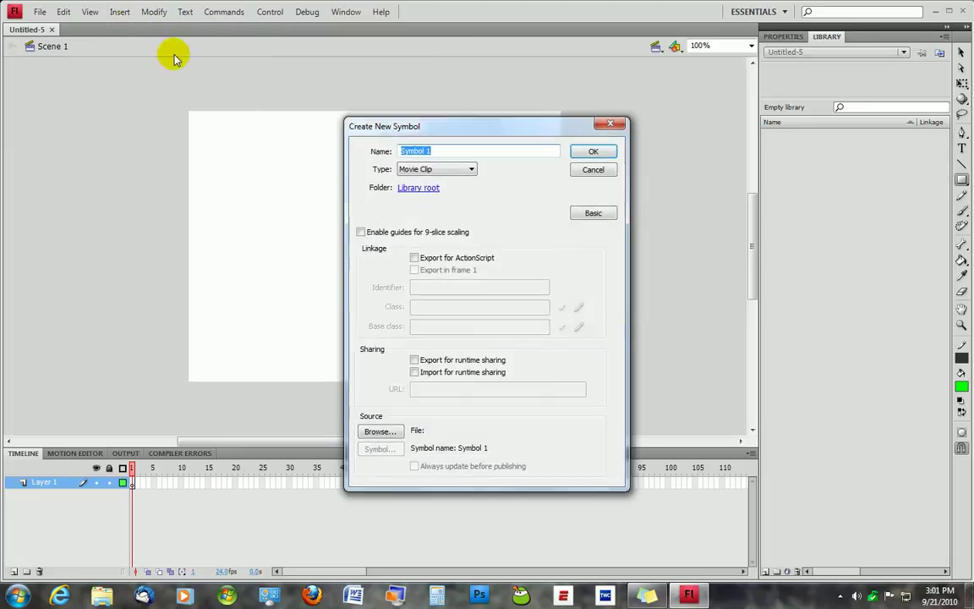
text(Ball)
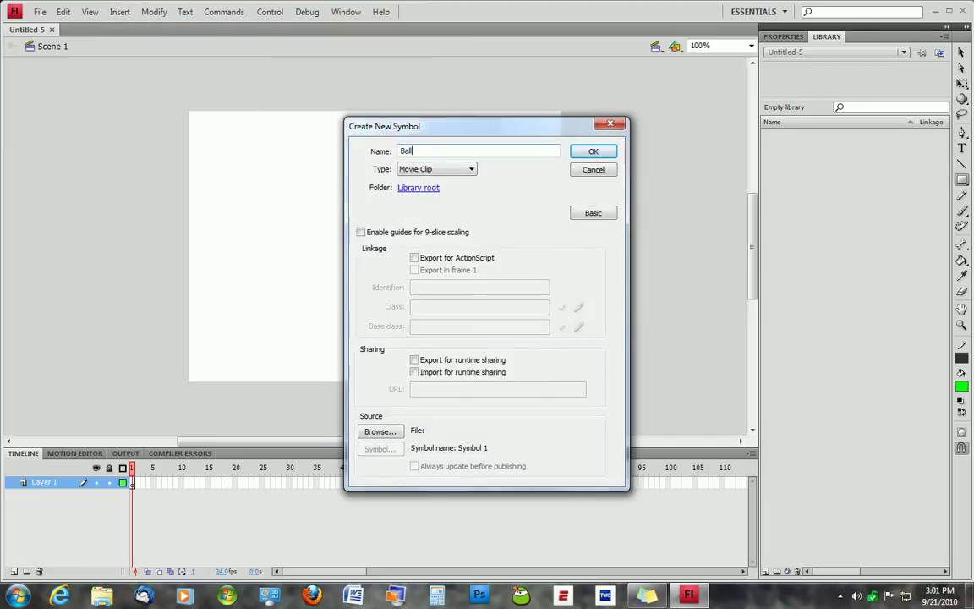
click(471, 170)
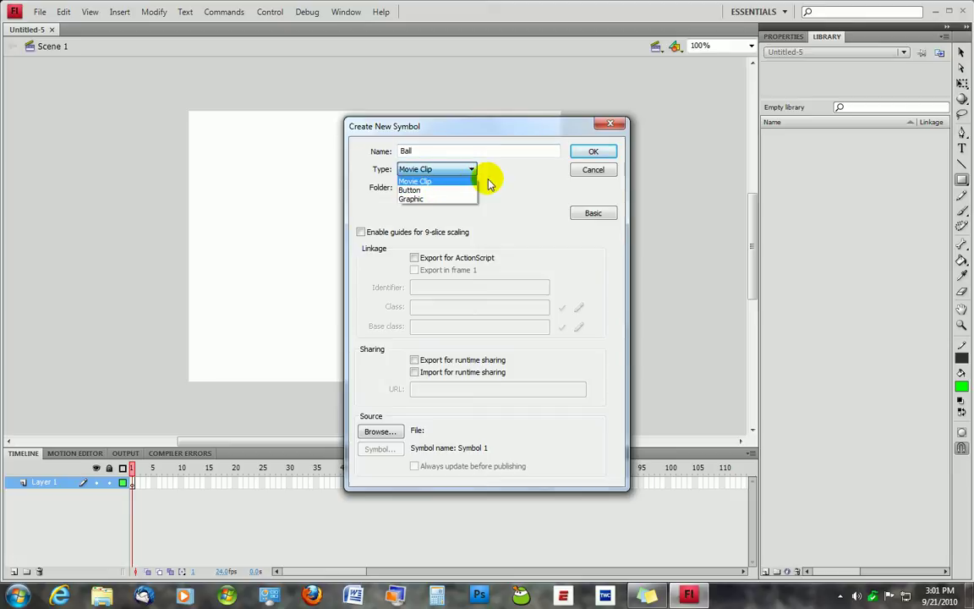
click(465, 168)
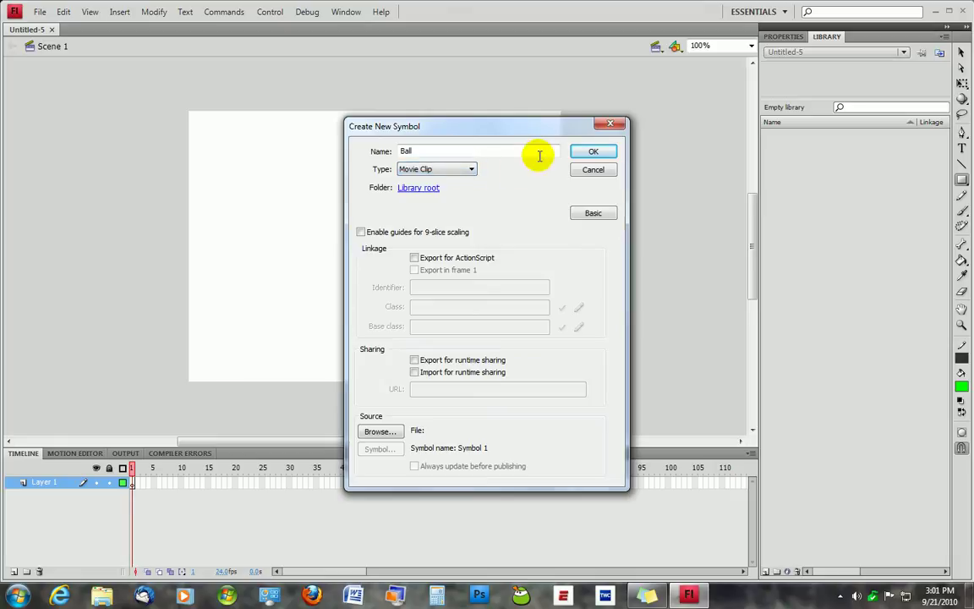
click(594, 153)
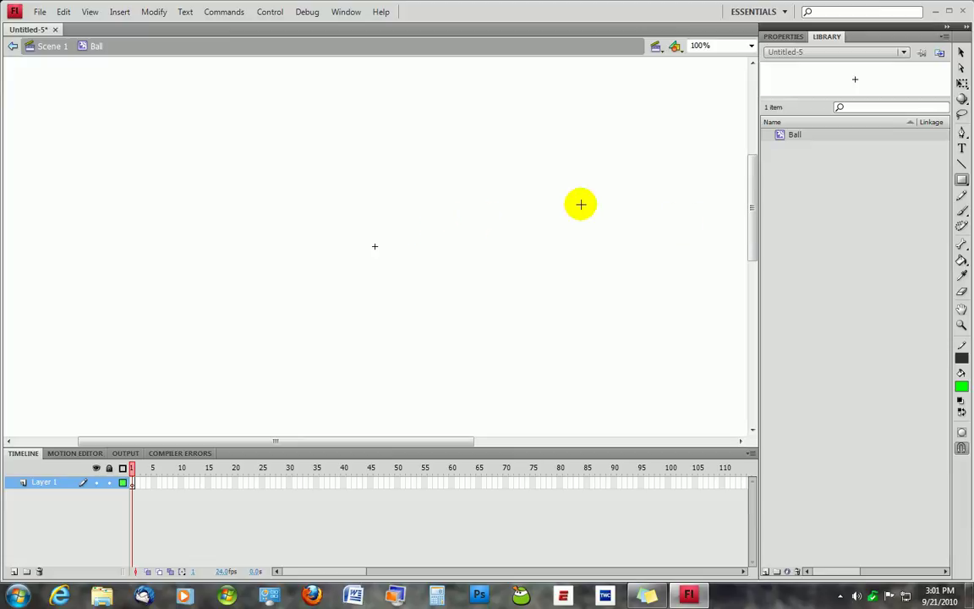
Draw a #00FF00 green circle in Ball with the Oval Primitive Tool
click(964, 181)
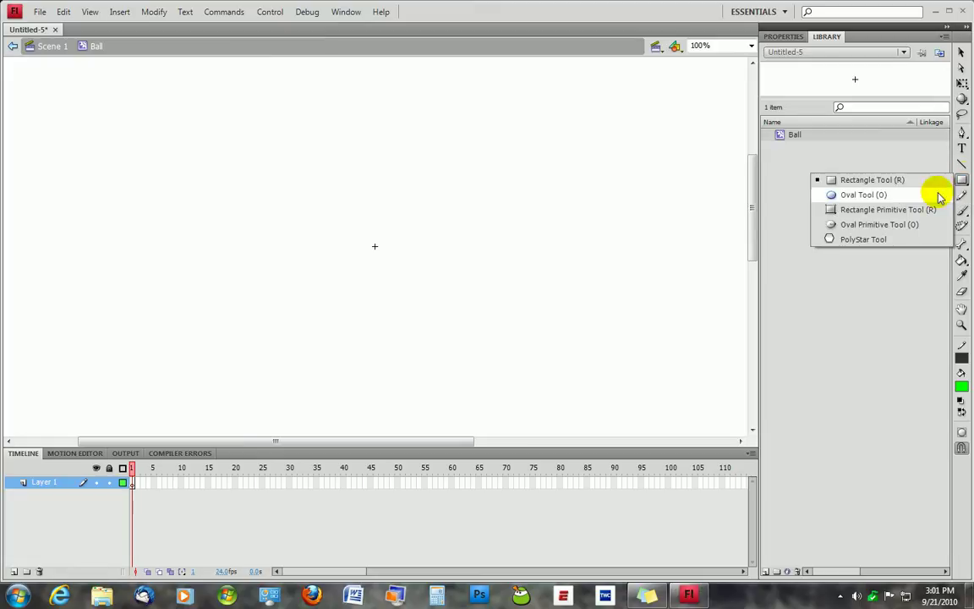
click(887, 228)
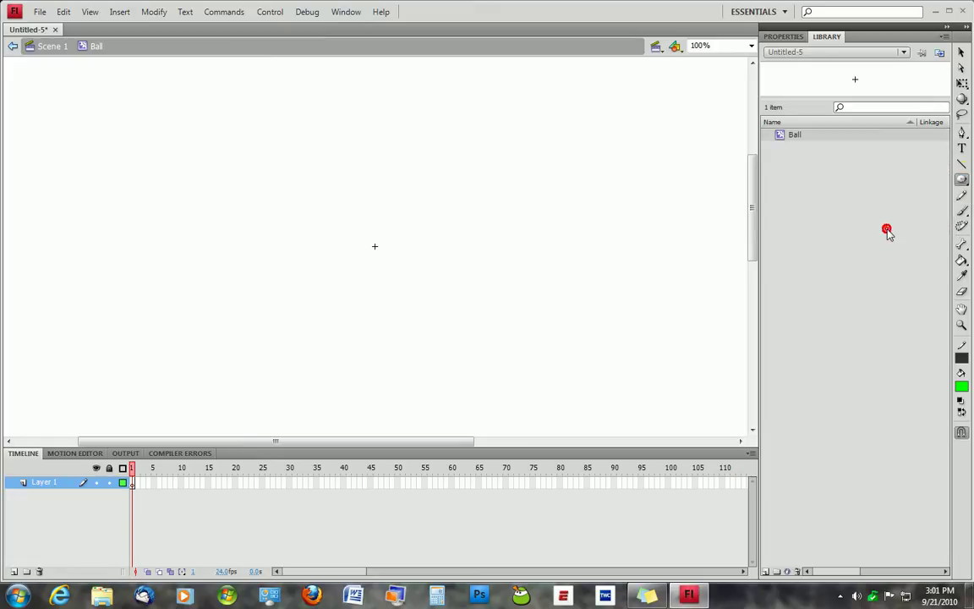
click(962, 181)
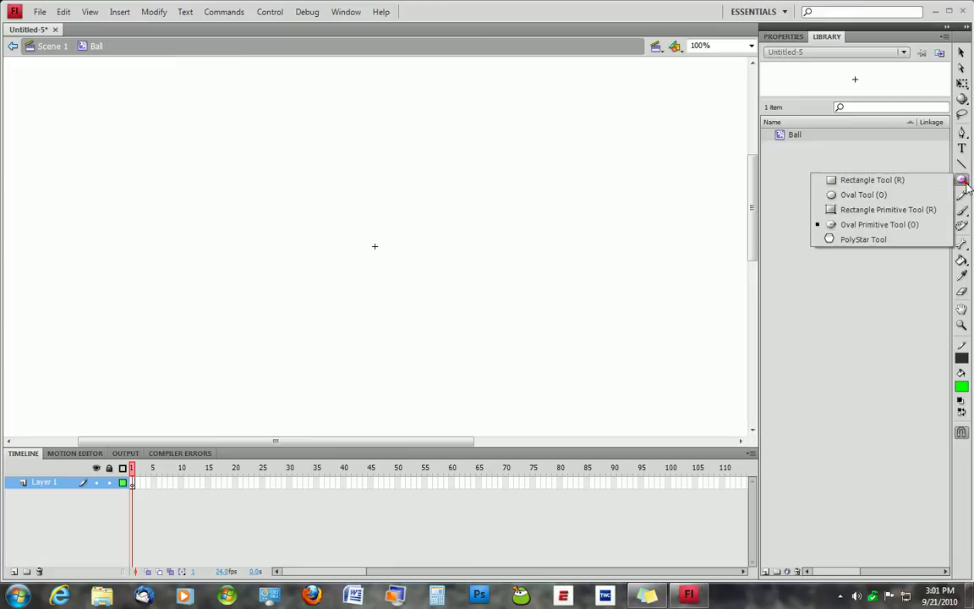
click(879, 225)
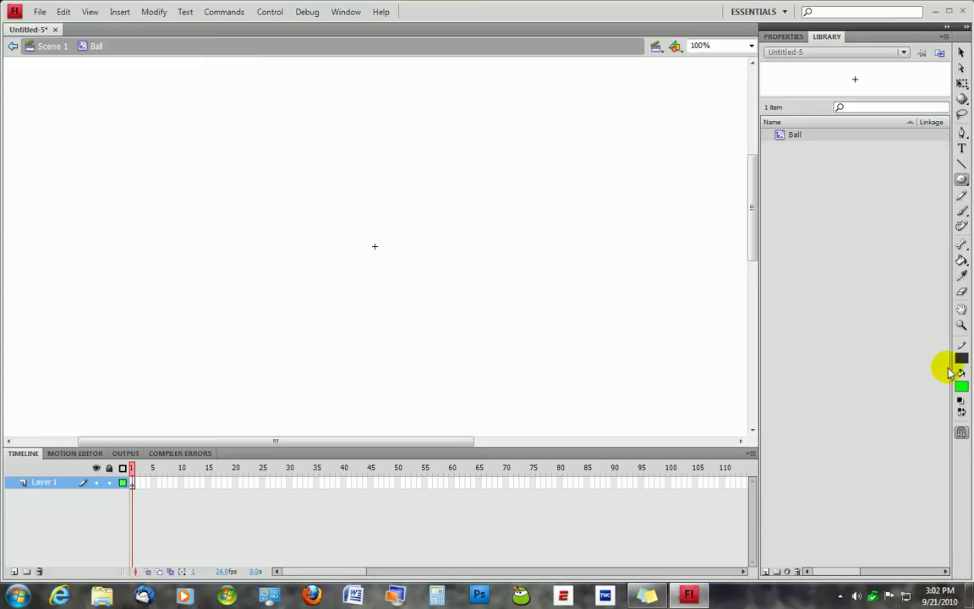
click(962, 385)
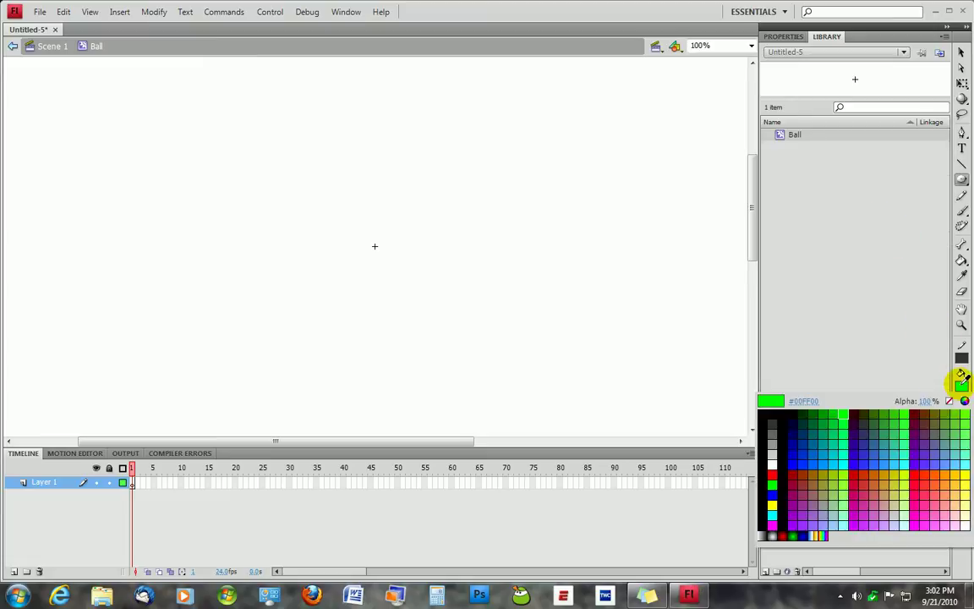
click(845, 412)
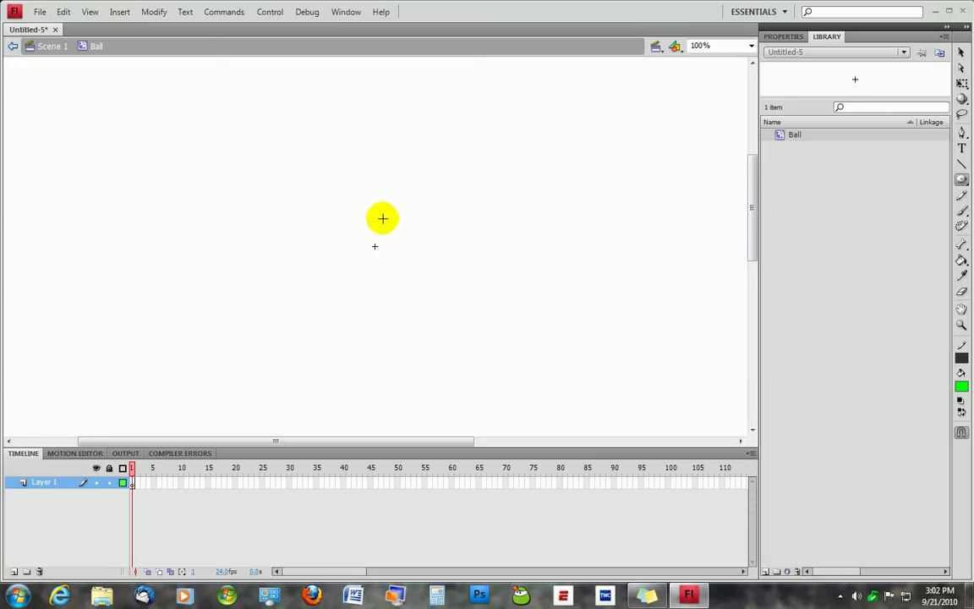
drag(384, 217, 460, 267)
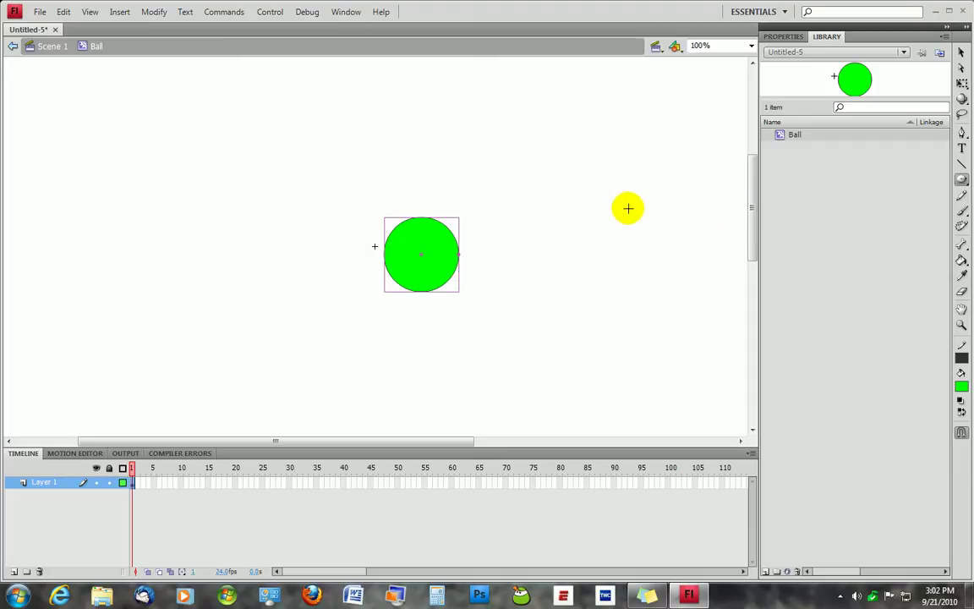
Position the 110 × 110 green circle at X 0, Y 0 in the Properties panel
click(785, 37)
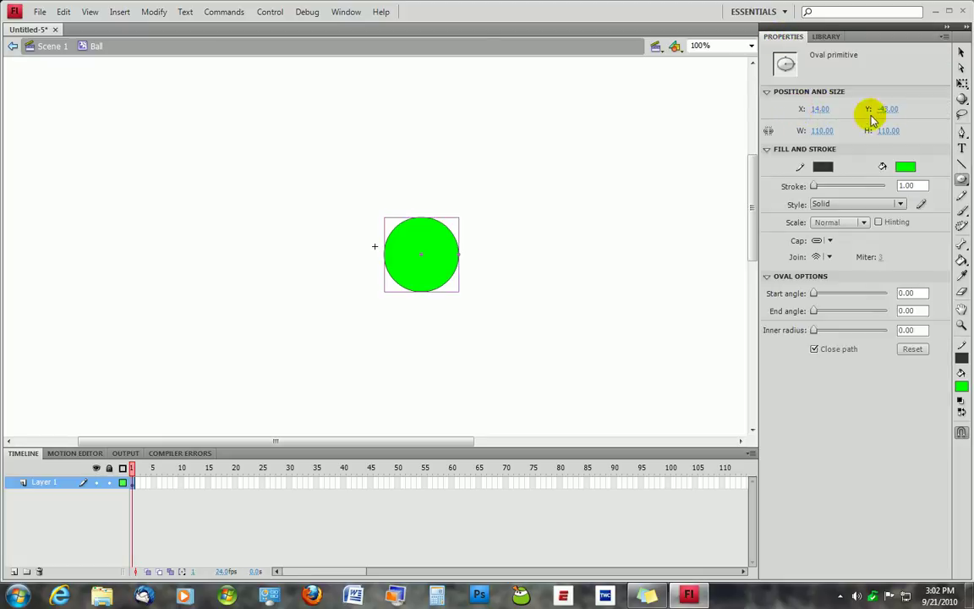
click(816, 110)
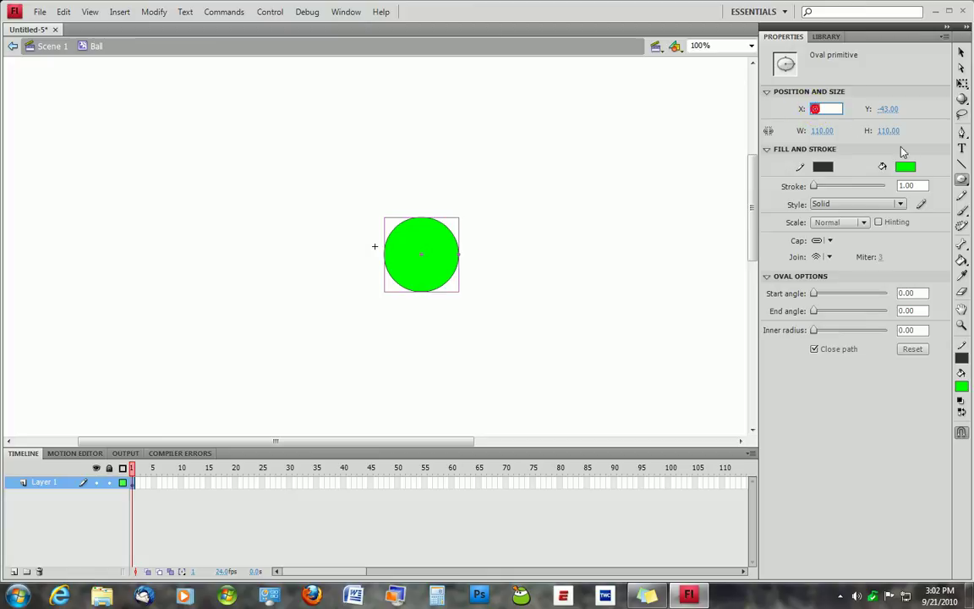
text(0)
click(886, 109)
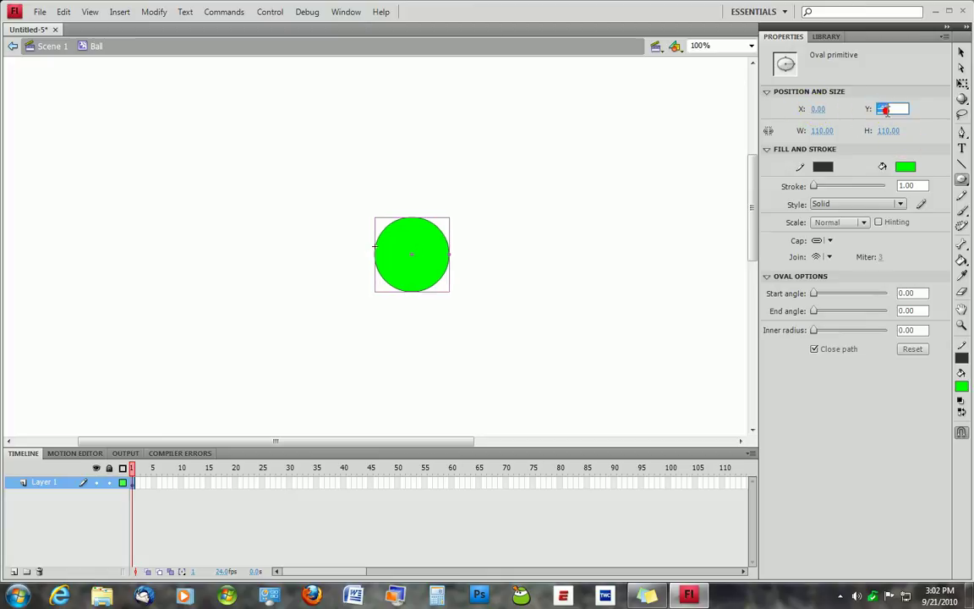
text(0)
key(Return)
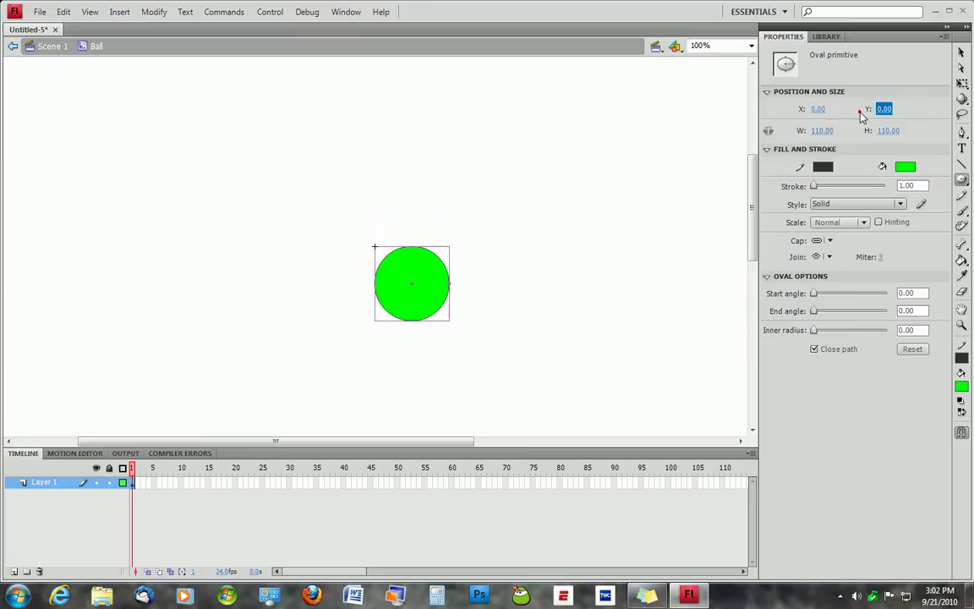
click(861, 109)
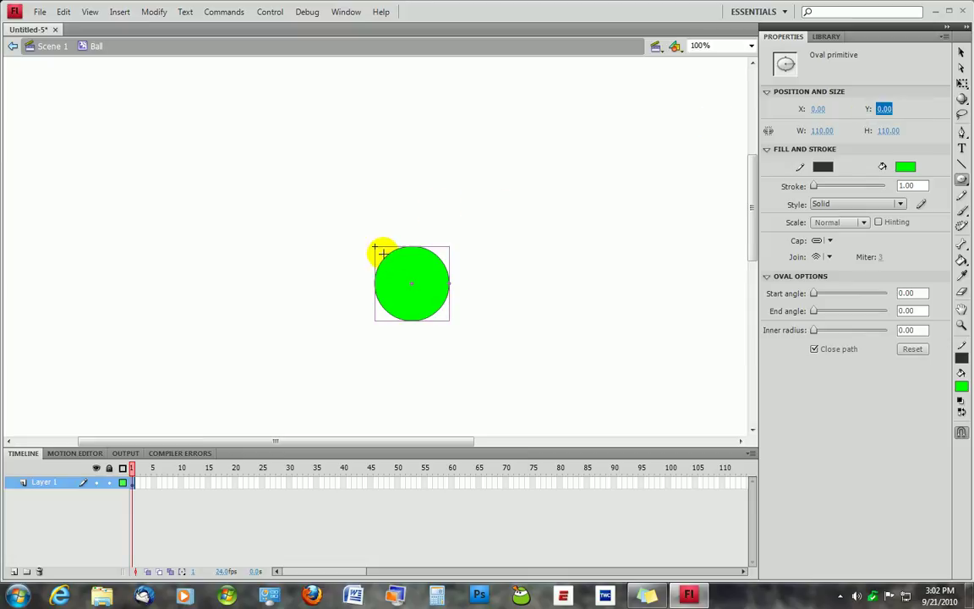
click(472, 231)
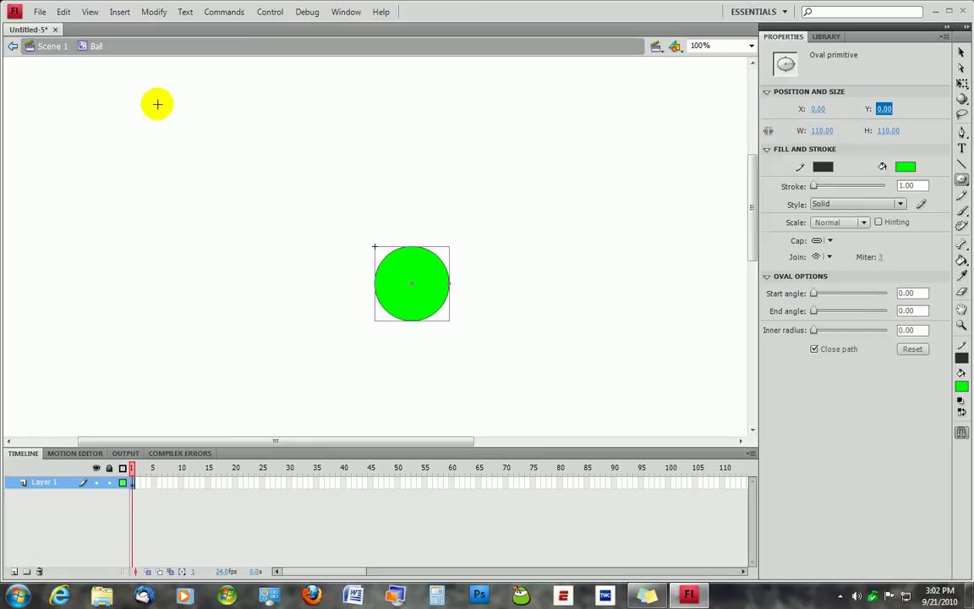
Return to Scene 1 and insert a blank keyframe at frame 50 on Layer 1
click(51, 49)
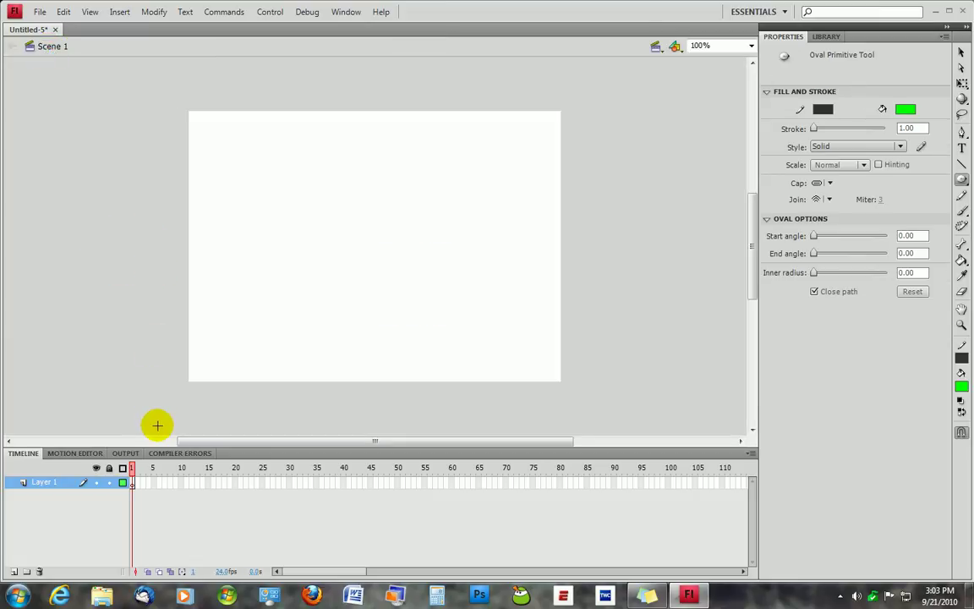
click(397, 487)
right_click(397, 486)
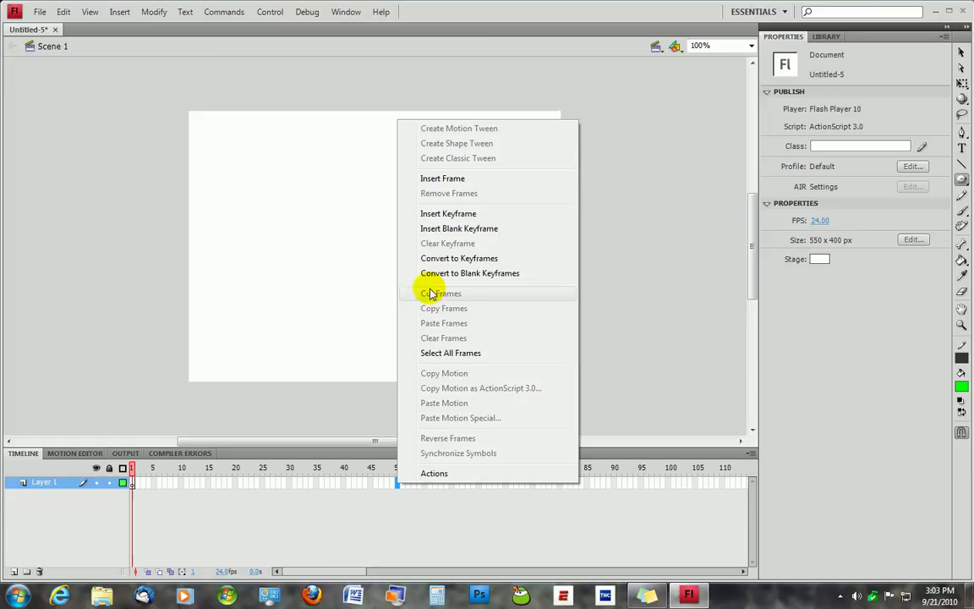
click(448, 230)
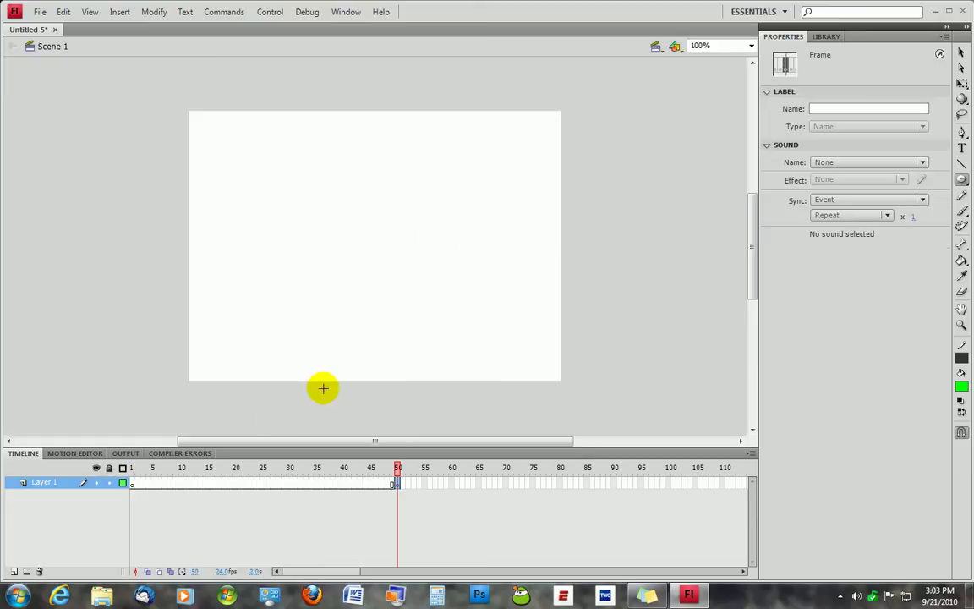
click(131, 486)
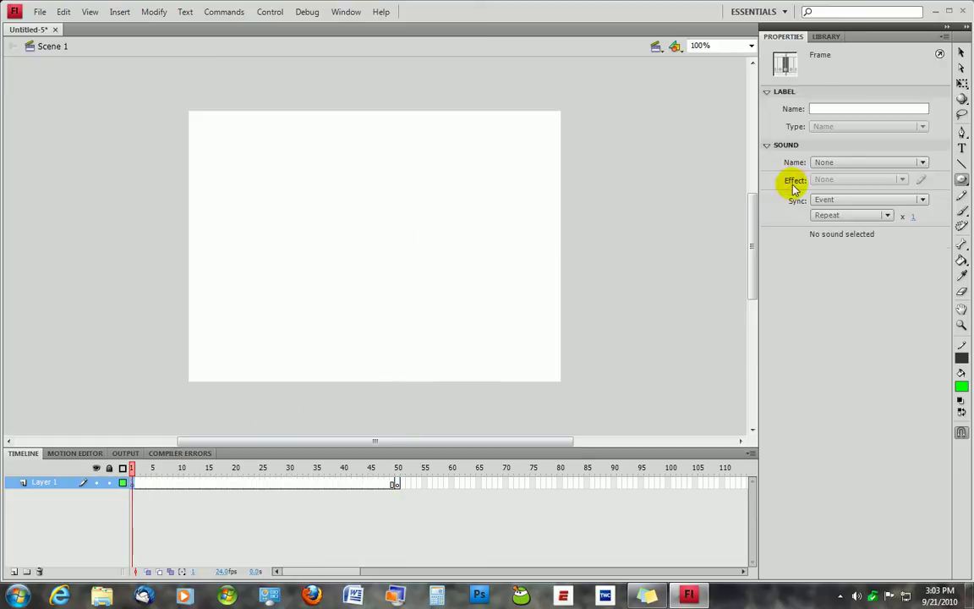
Place a Ball instance at the stage's top-left and give it a motion tween over frames 1–50
click(827, 36)
drag(783, 137, 227, 153)
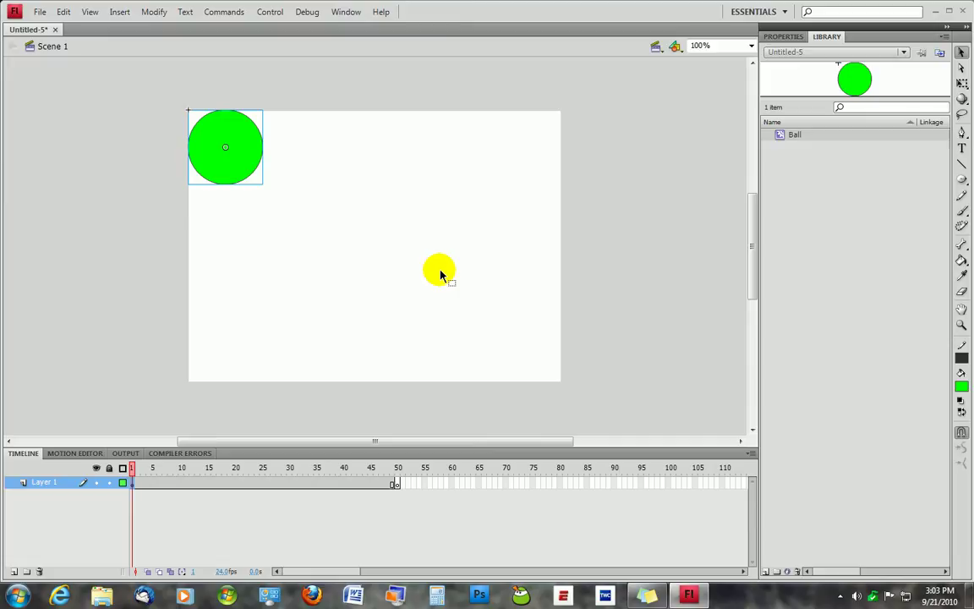
right_click(233, 167)
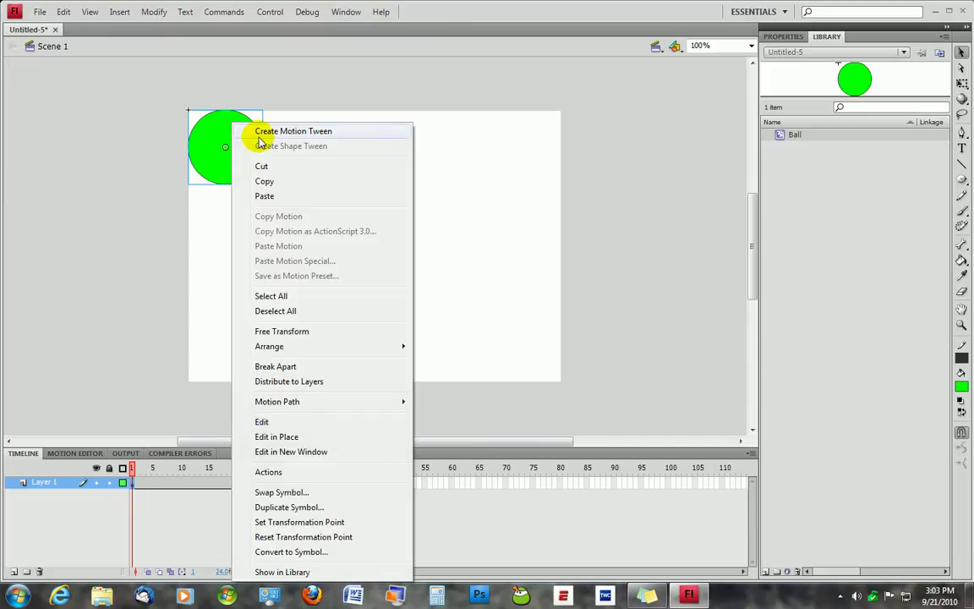
click(258, 135)
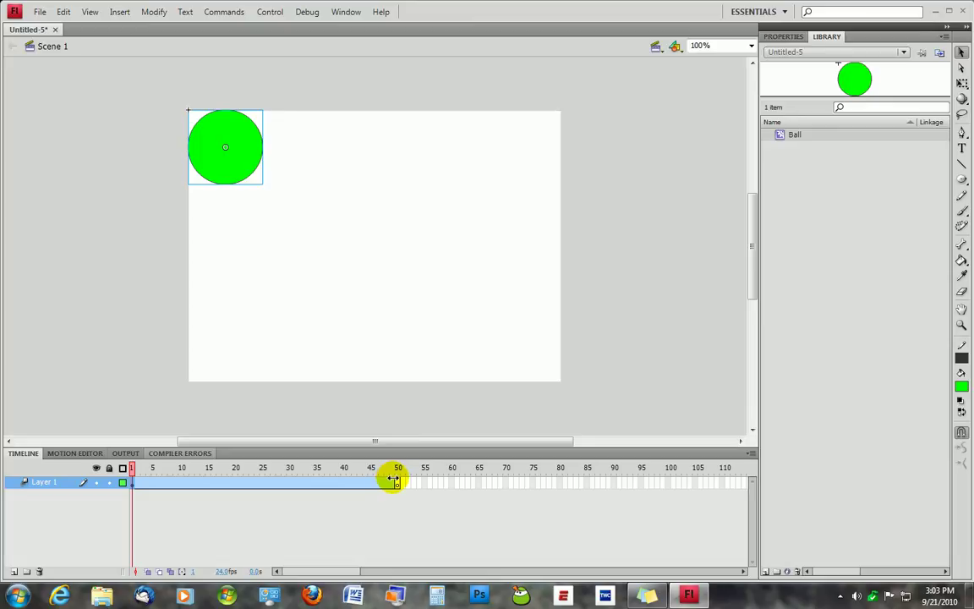
Move the ball to the stage bottom at frame 10, up at frame 18, down at frame 25
click(182, 482)
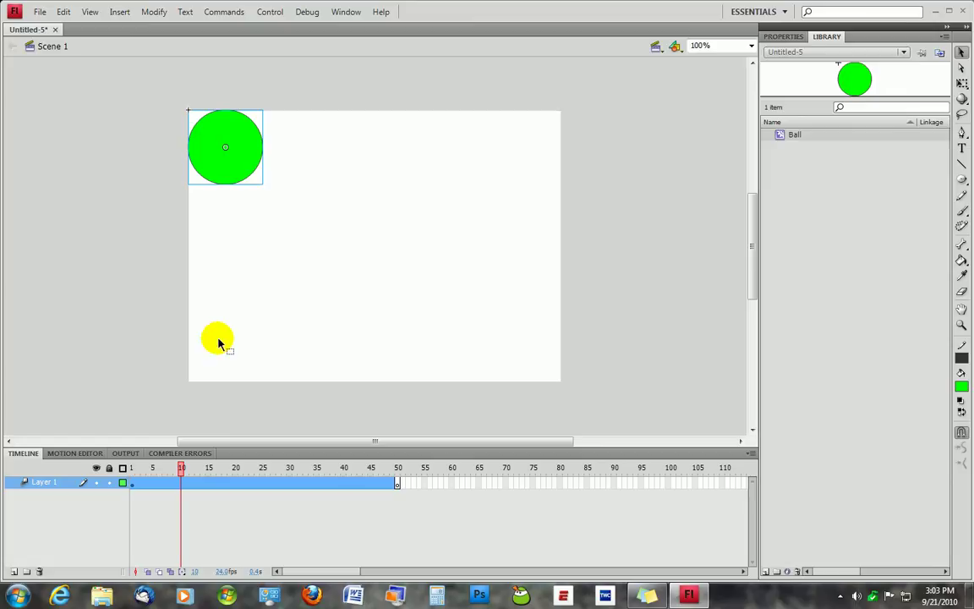
drag(245, 181, 339, 377)
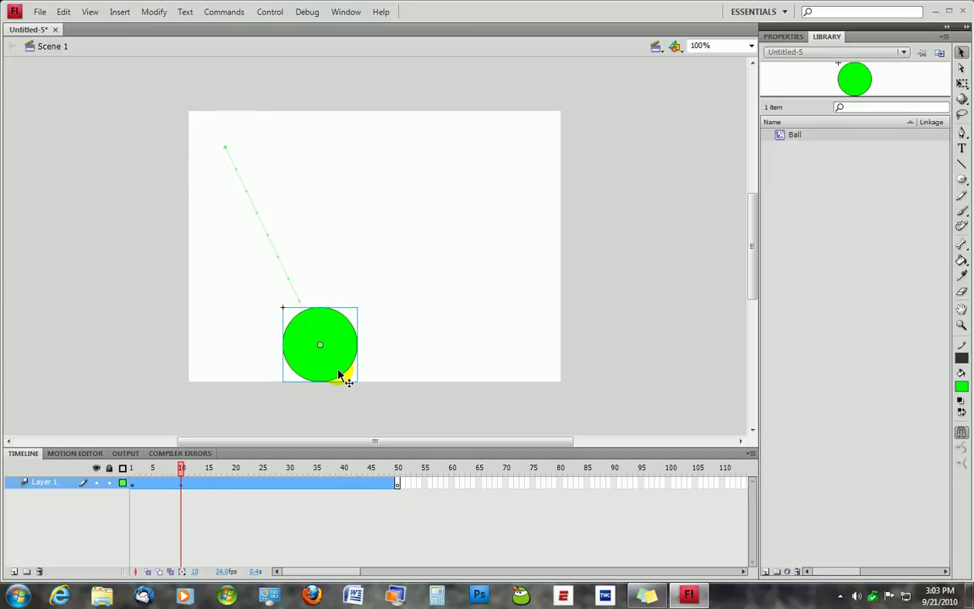
click(268, 445)
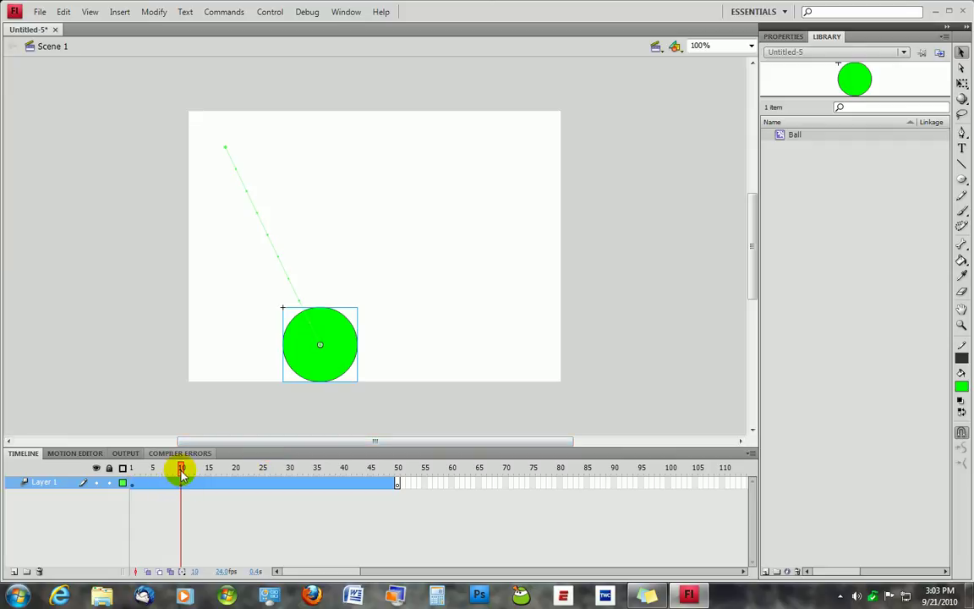
drag(185, 475, 225, 490)
click(221, 483)
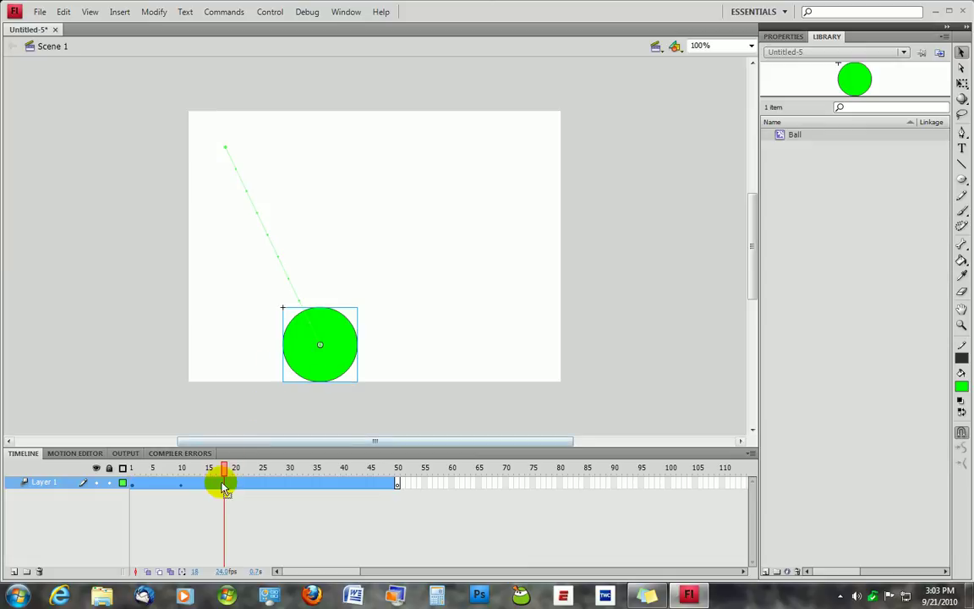
drag(346, 380, 400, 258)
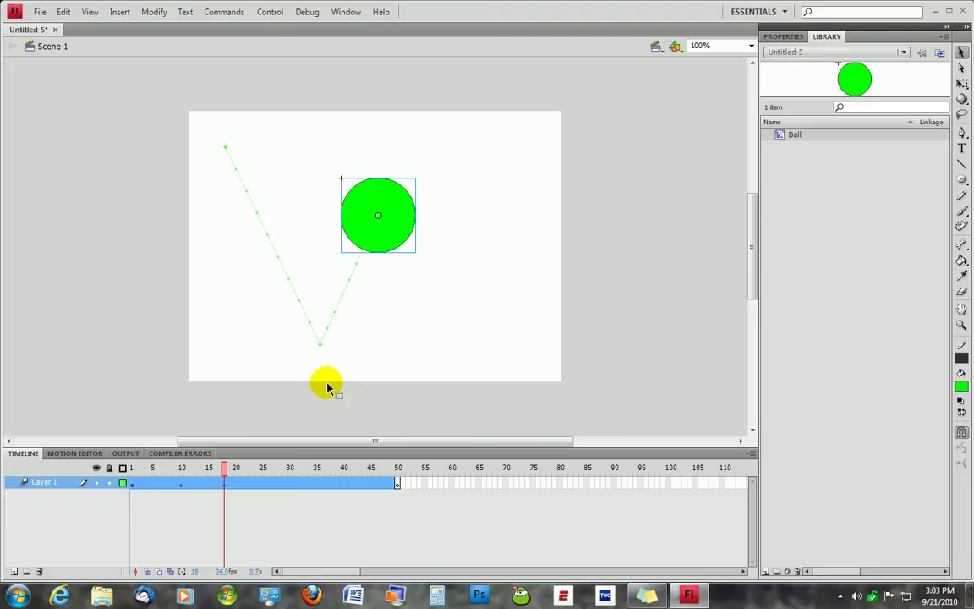
click(264, 486)
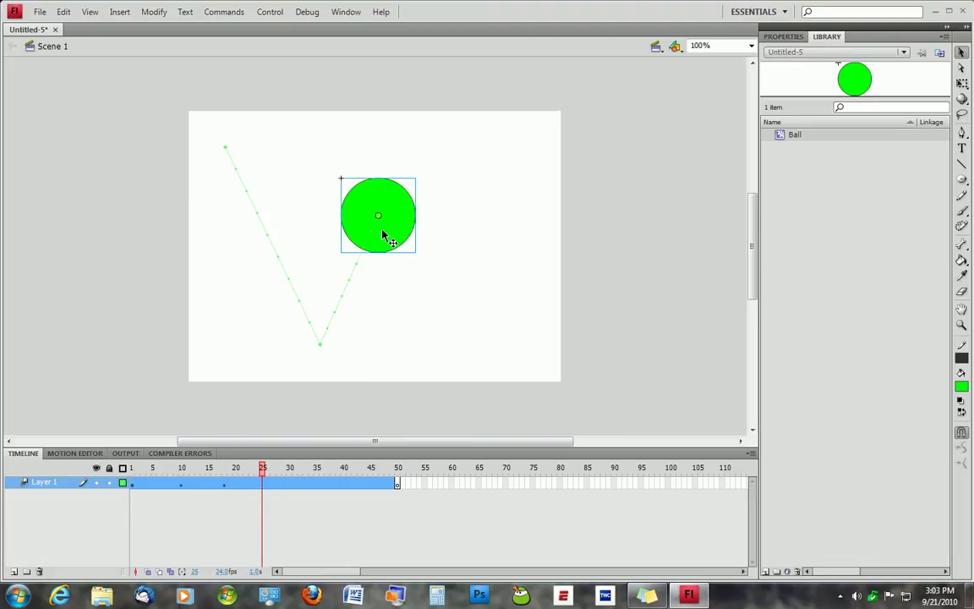
drag(383, 222, 448, 367)
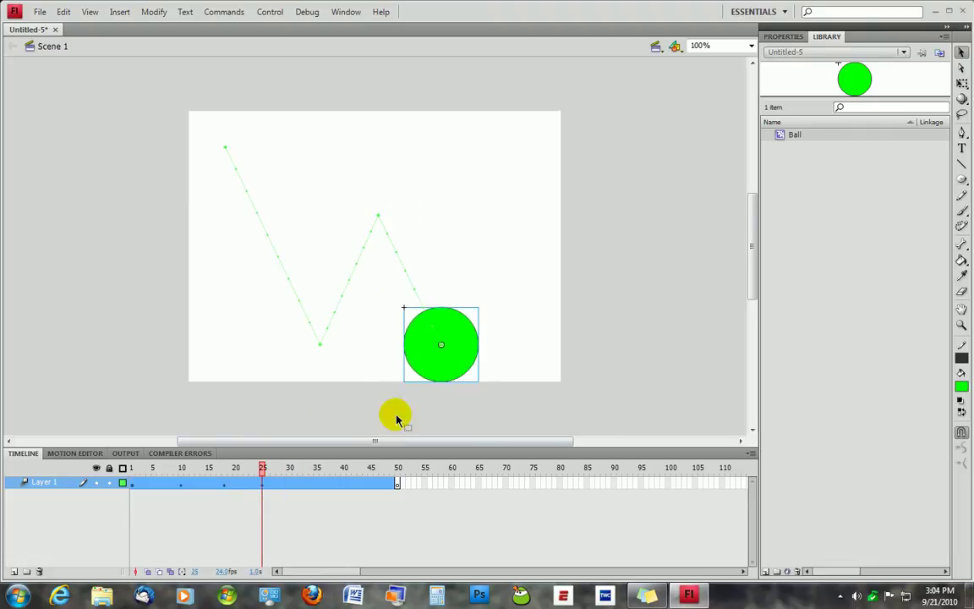
Set ball positions at frames 32, 37, 43 and 49, ending at the bottom-left
click(303, 487)
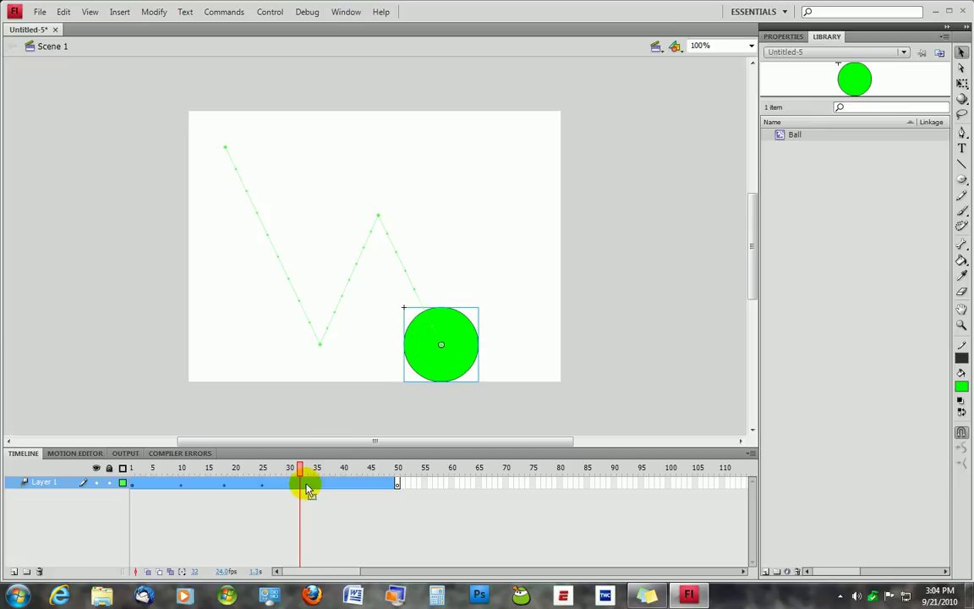
drag(457, 372, 504, 284)
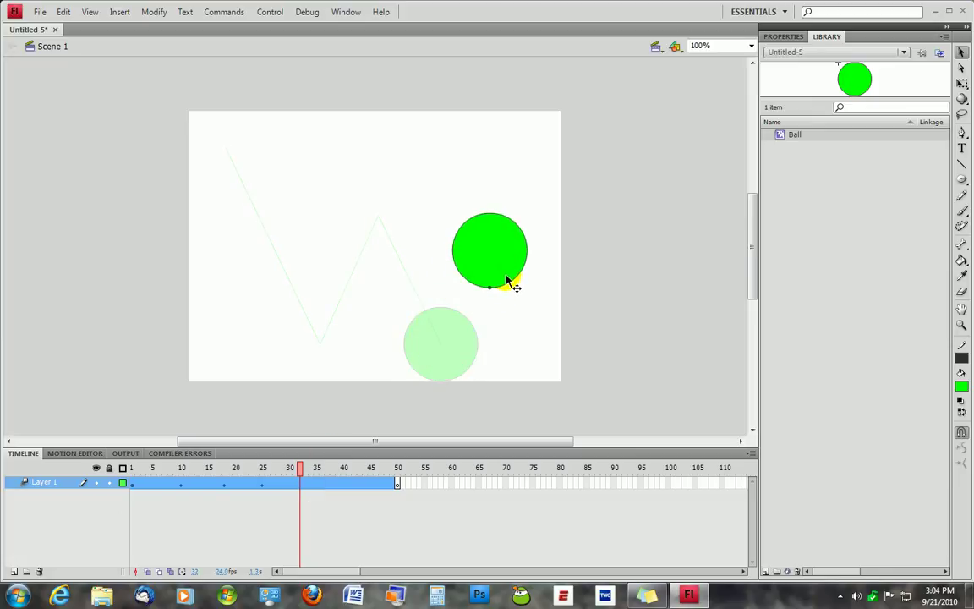
drag(507, 279, 478, 376)
click(333, 496)
click(358, 483)
click(513, 338)
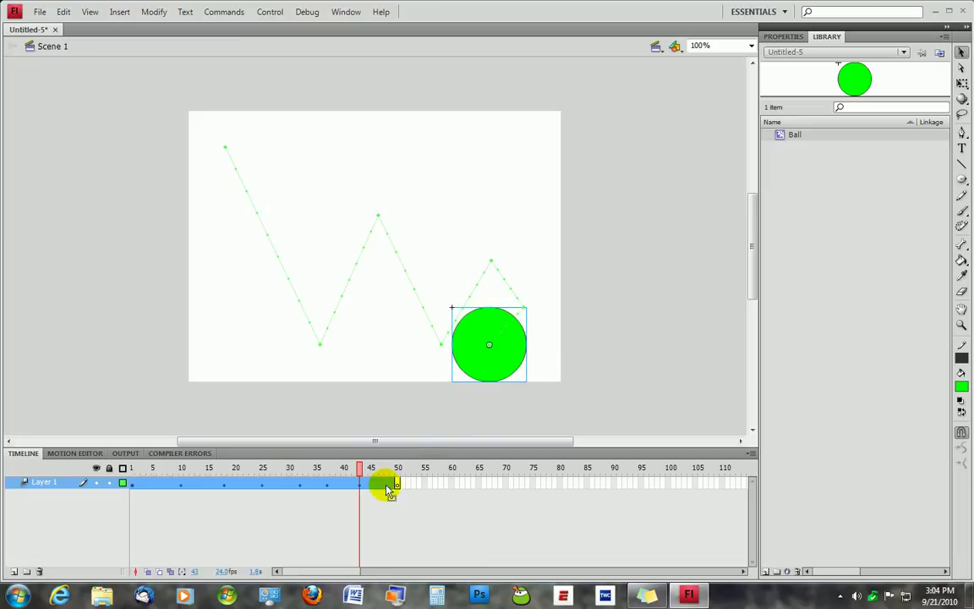
click(392, 484)
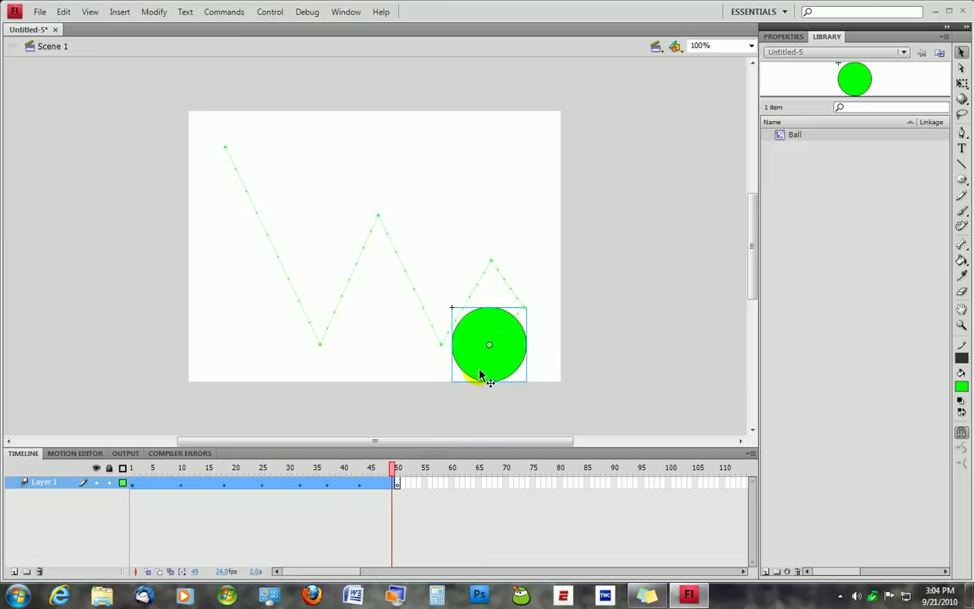
drag(480, 375, 217, 372)
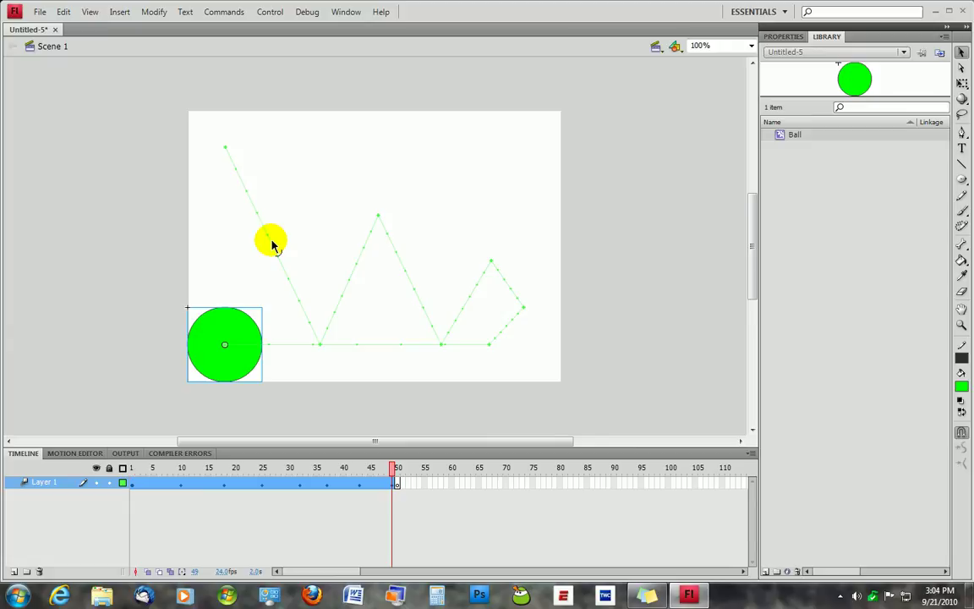
Bow the motion-path segments into curved arcs, rounding the right-hand loop
mouse_move(271, 238)
mouse_down()
mouse_move(276, 230)
mouse_move(268, 243)
mouse_up()
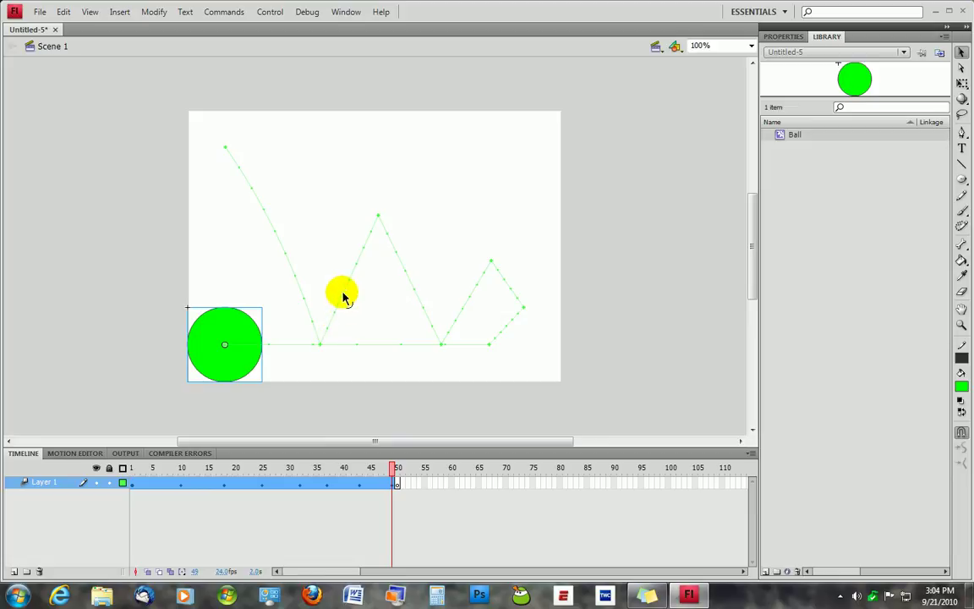
drag(343, 290, 342, 277)
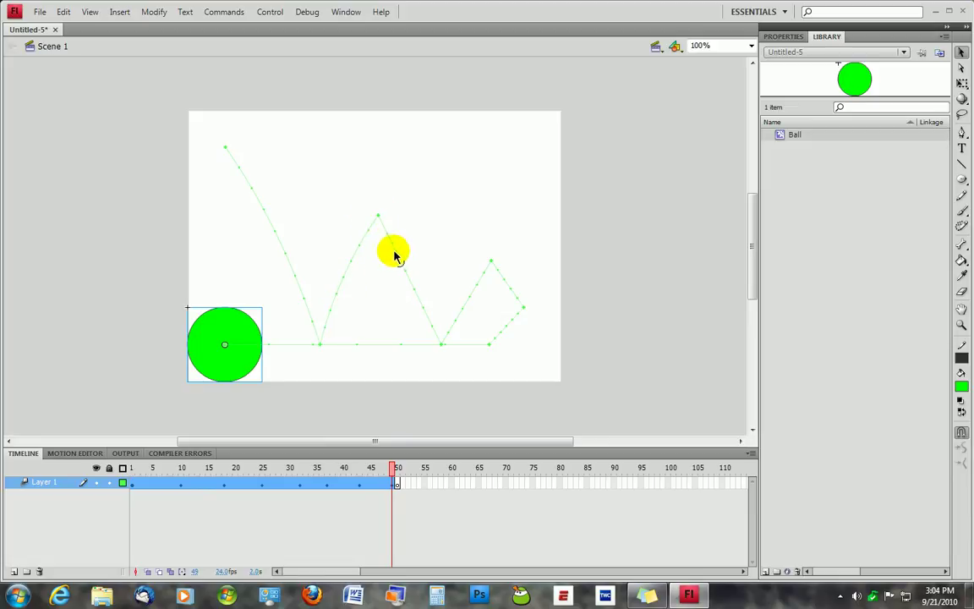
mouse_move(396, 260)
mouse_down()
mouse_move(420, 252)
mouse_move(407, 238)
mouse_move(401, 247)
mouse_up()
drag(470, 300, 524, 289)
drag(507, 320, 315, 326)
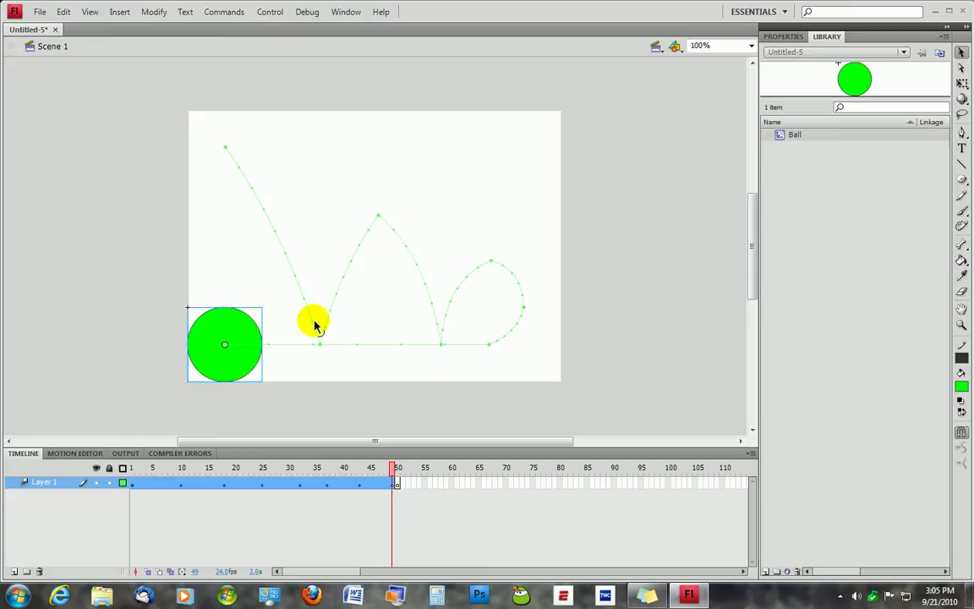
key(ctrl+Return)
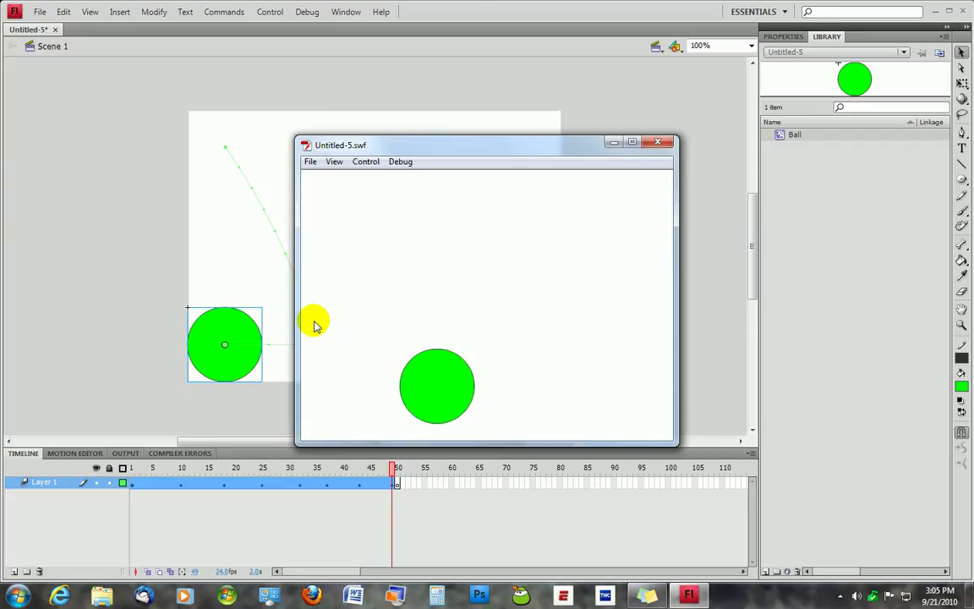
click(659, 143)
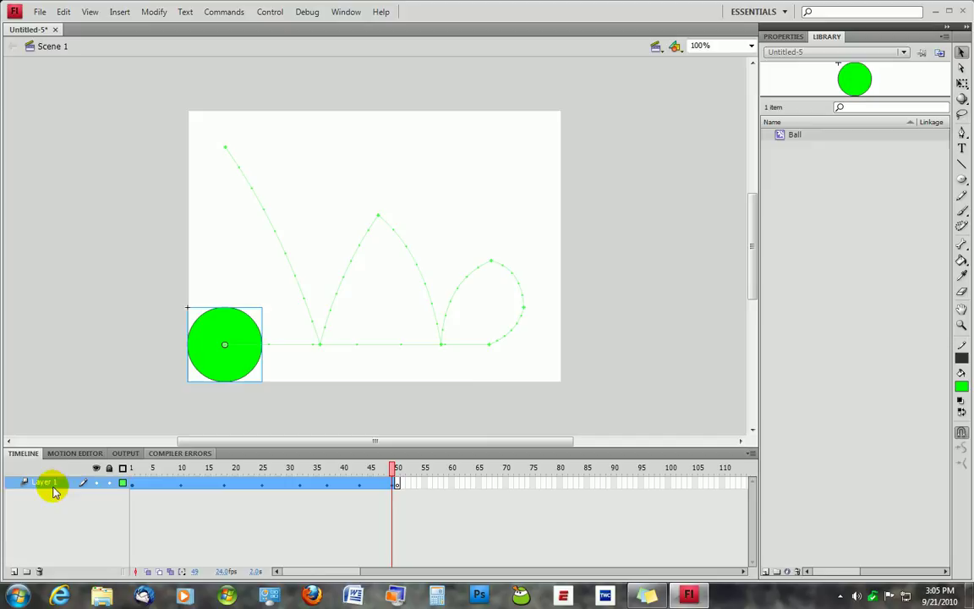
Add Layer 2 above Layer 1 and insert blank keyframes at its frames 50 and 49
click(14, 573)
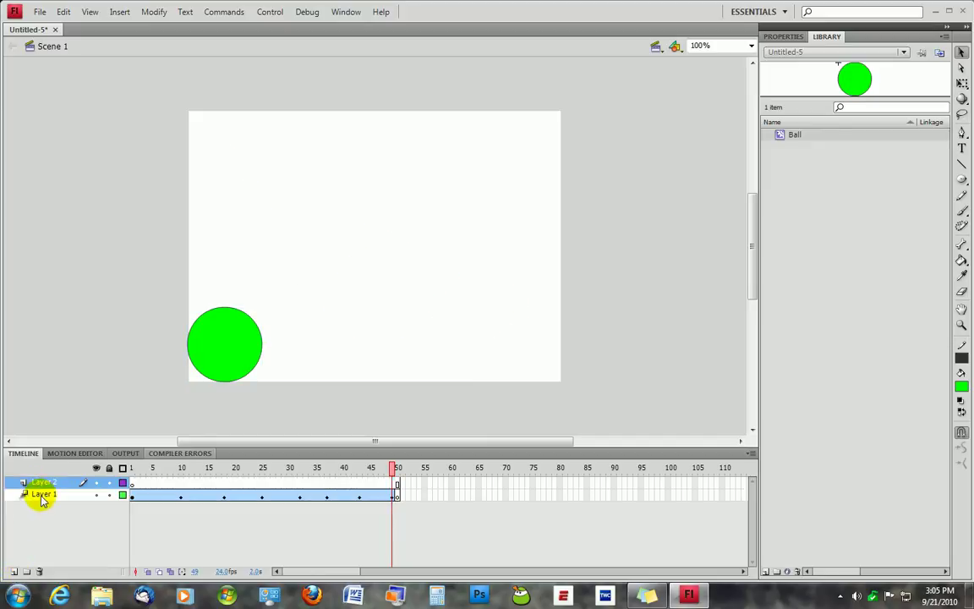
right_click(396, 483)
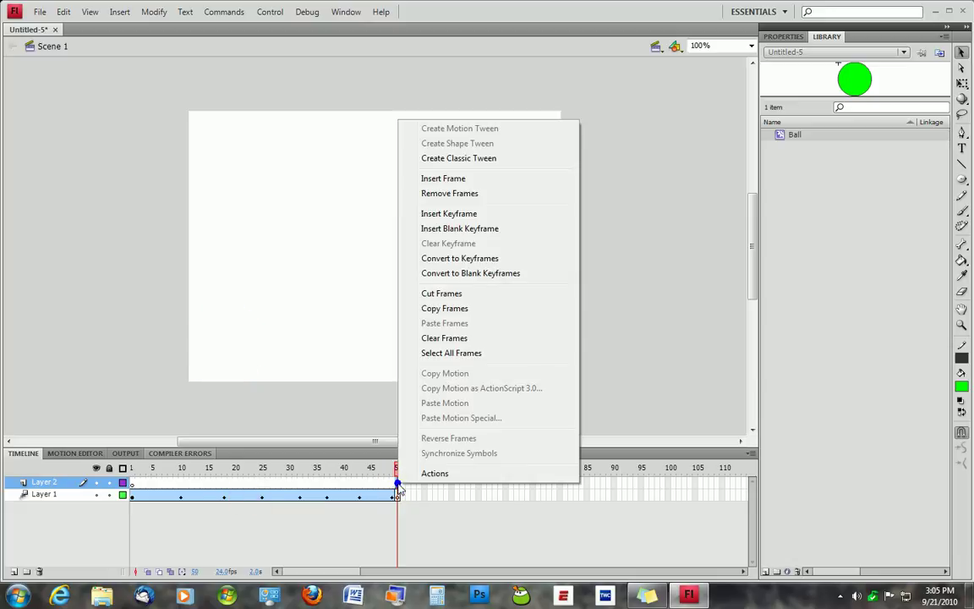
click(453, 229)
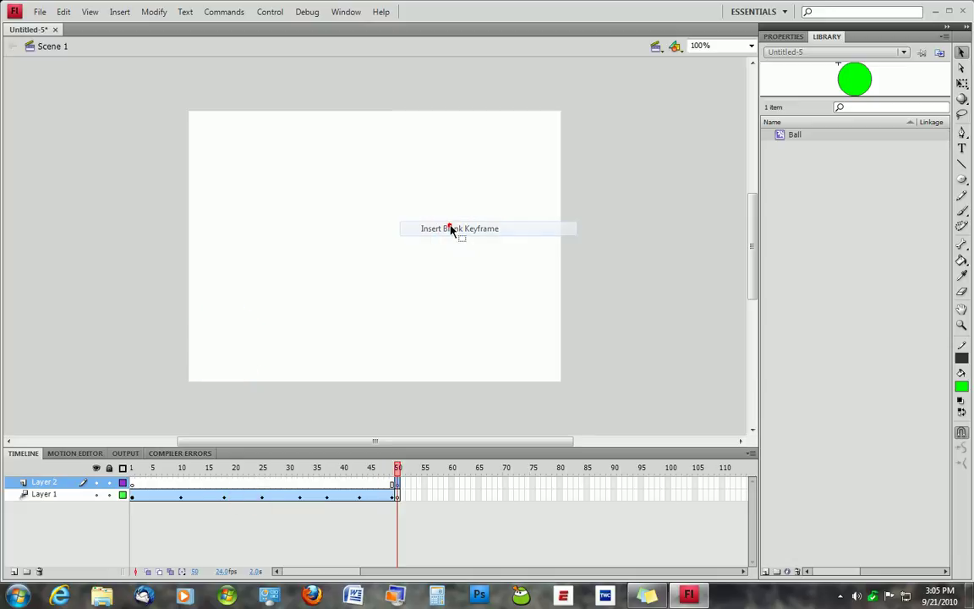
click(392, 483)
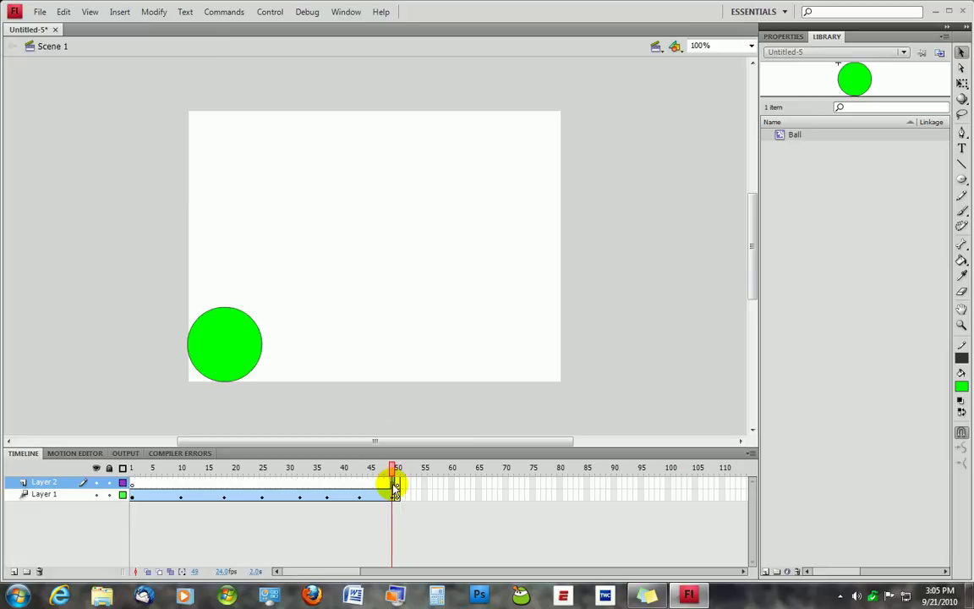
right_click(393, 485)
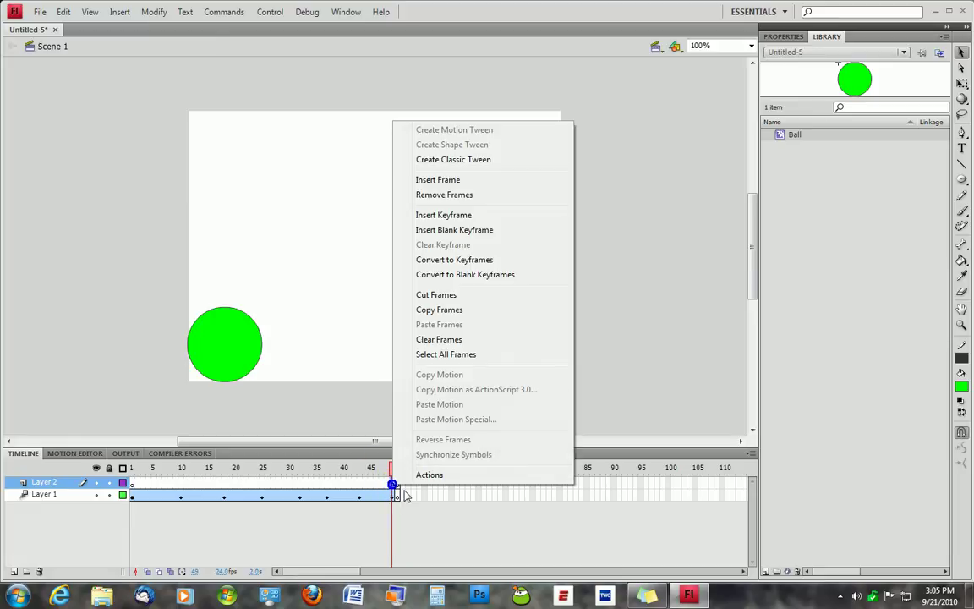
click(466, 234)
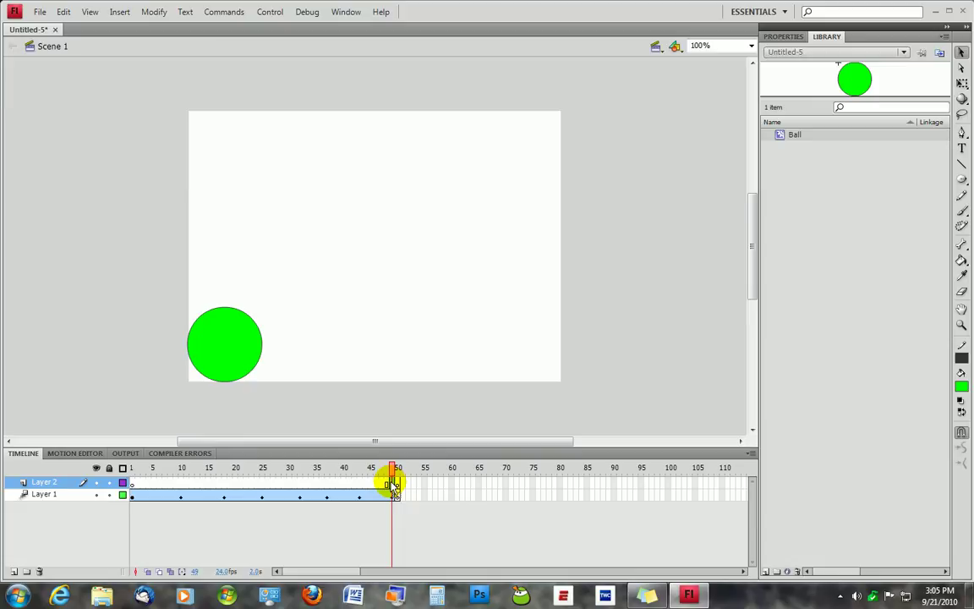
Write stop(); into the Actions panel script for Layer 2's frame 49, then close the panel
click(338, 12)
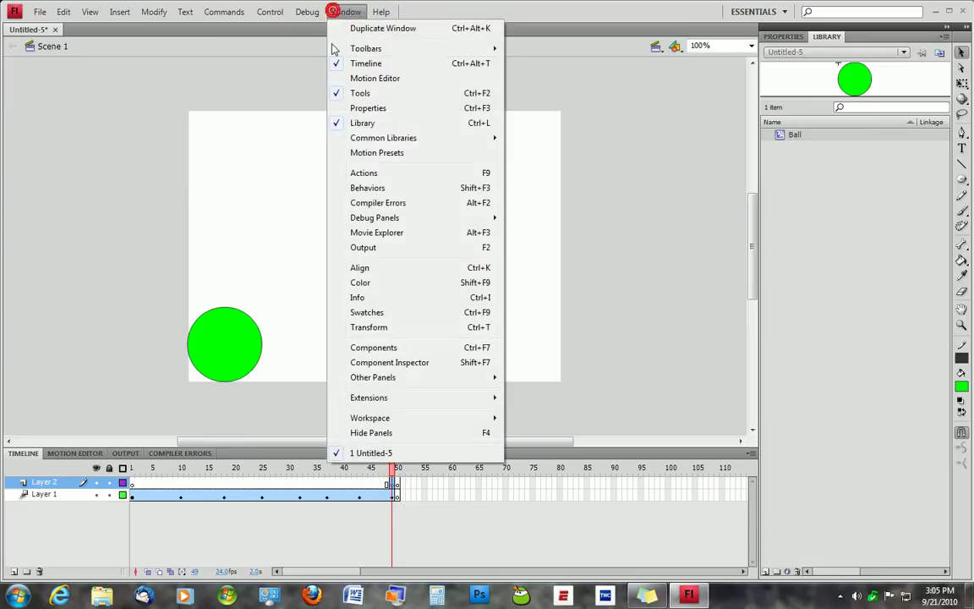
click(362, 175)
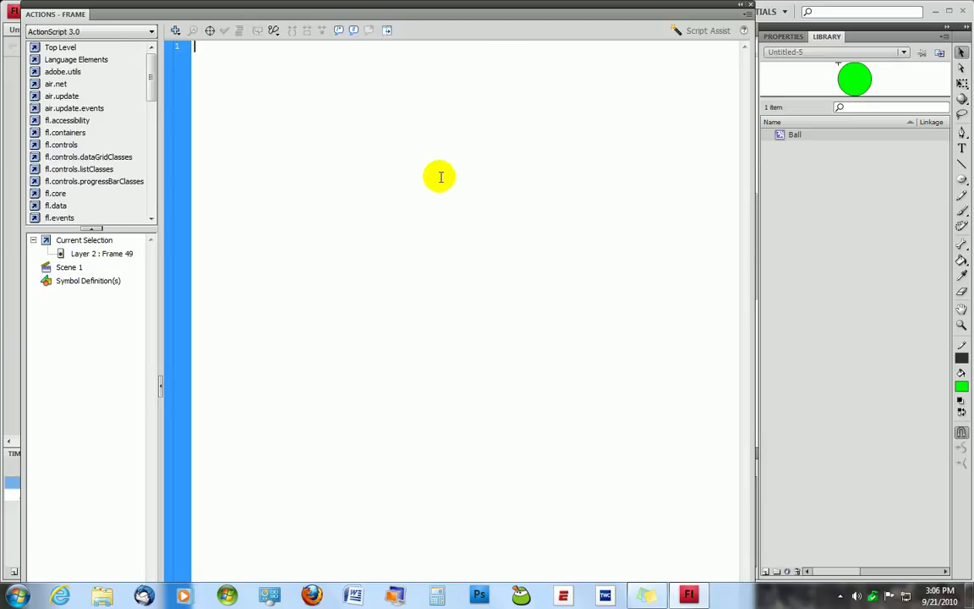
text(stop();)
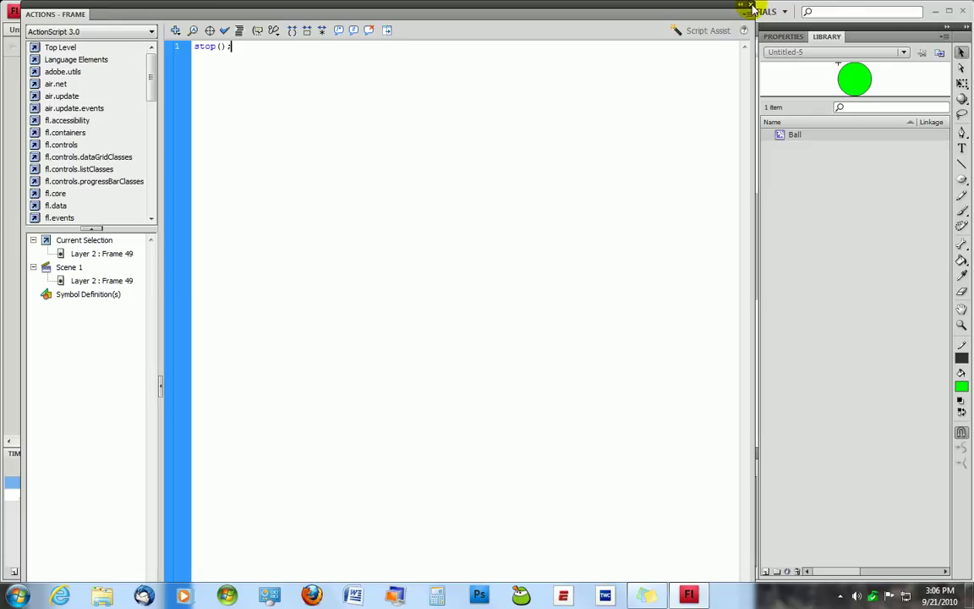
click(752, 8)
click(131, 495)
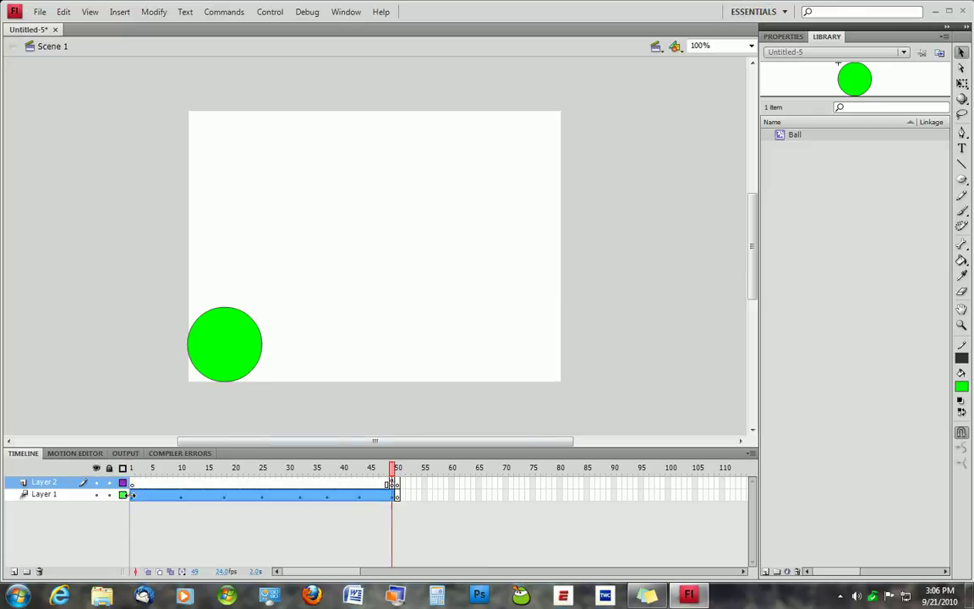
click(132, 495)
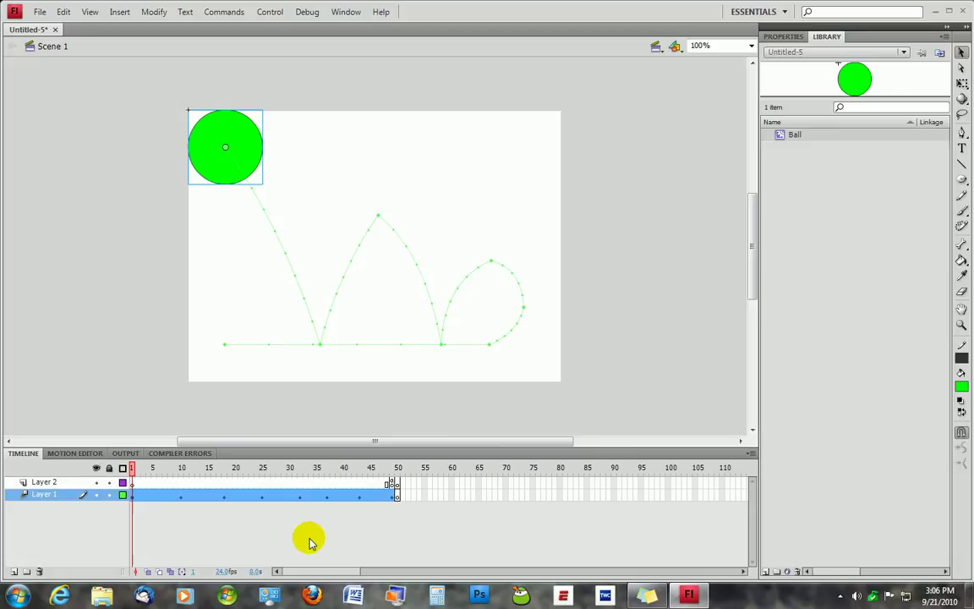
key(ctrl+Return)
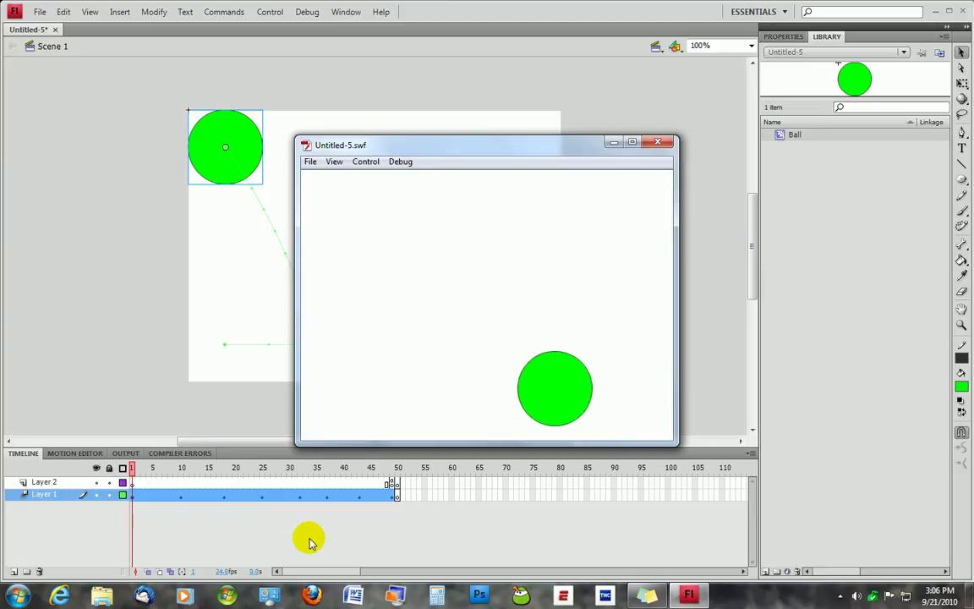
click(668, 150)
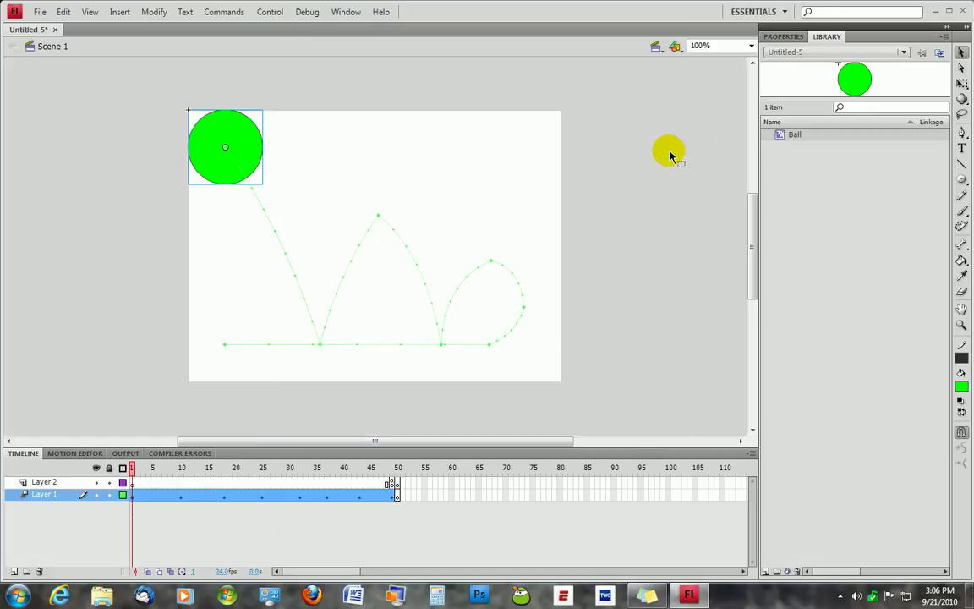